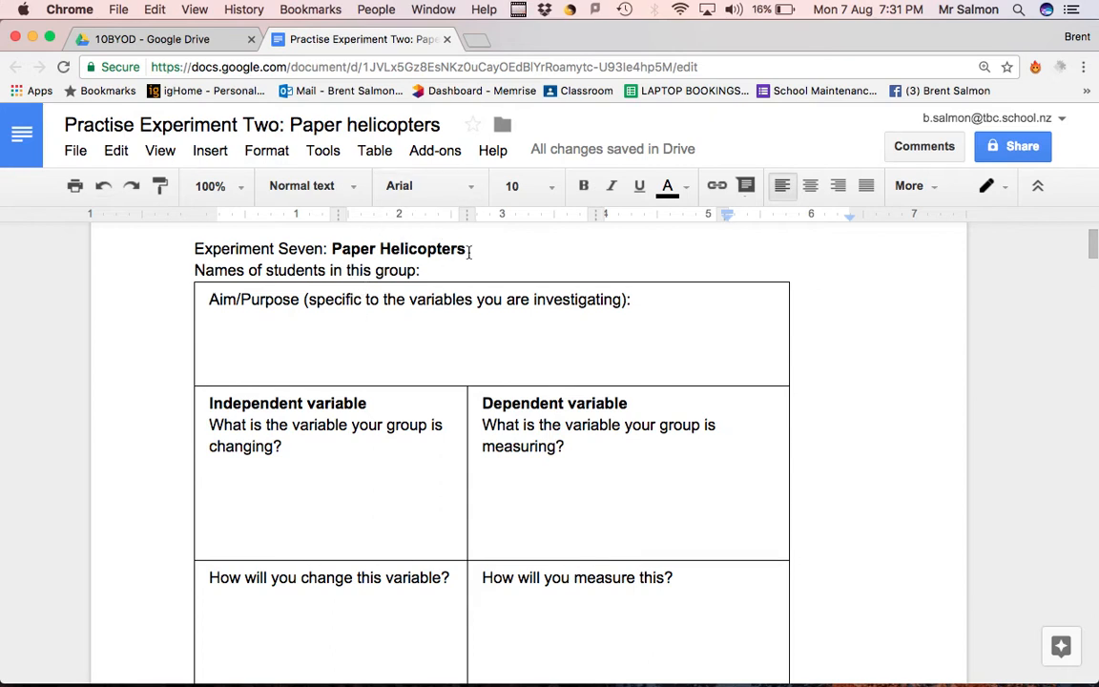
Look through the paper helicopter experiment document down to the group data table
scroll(407, 378, "down", 7)
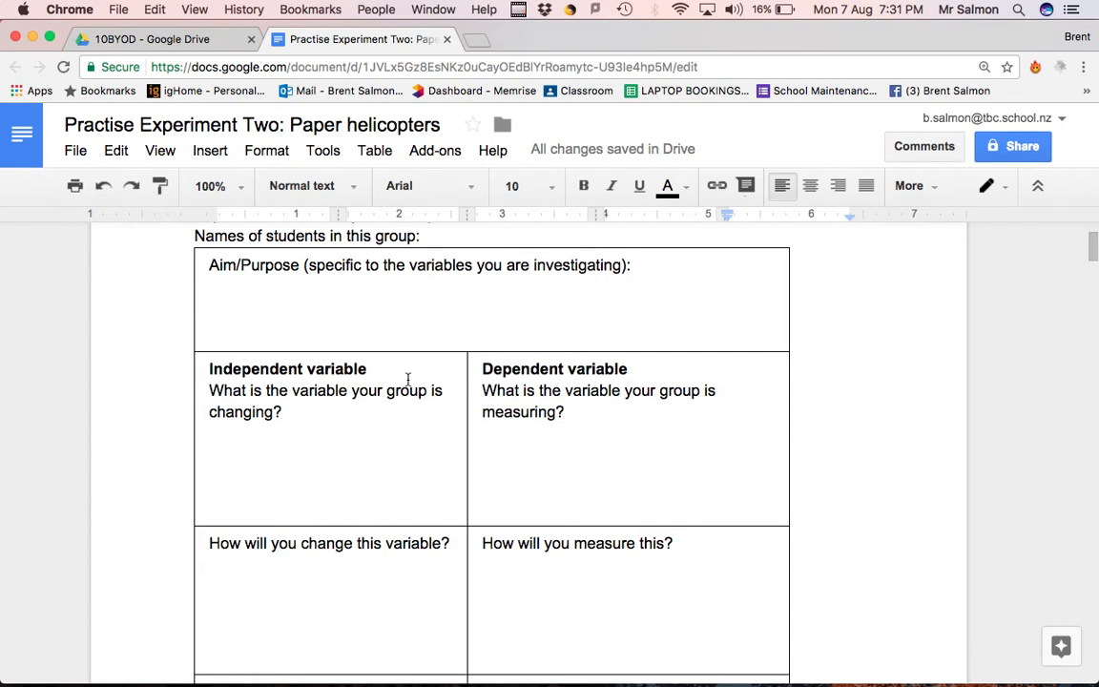
scroll(406, 462, "down", 15)
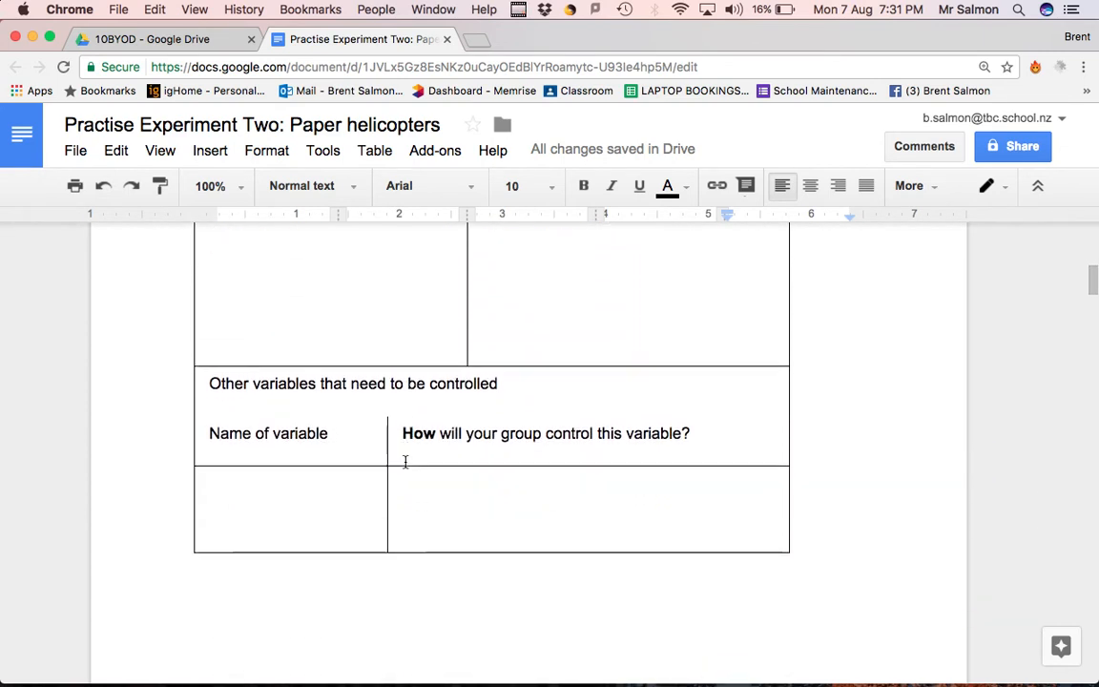
scroll(405, 461, "down", 7)
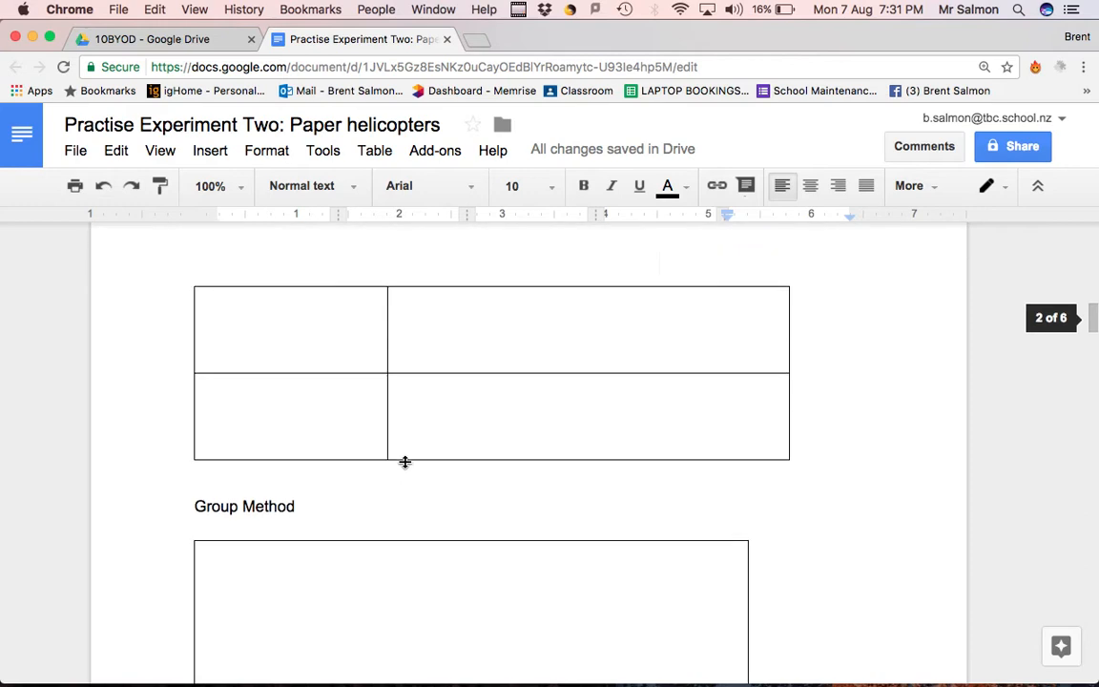
scroll(405, 462, "down", 3)
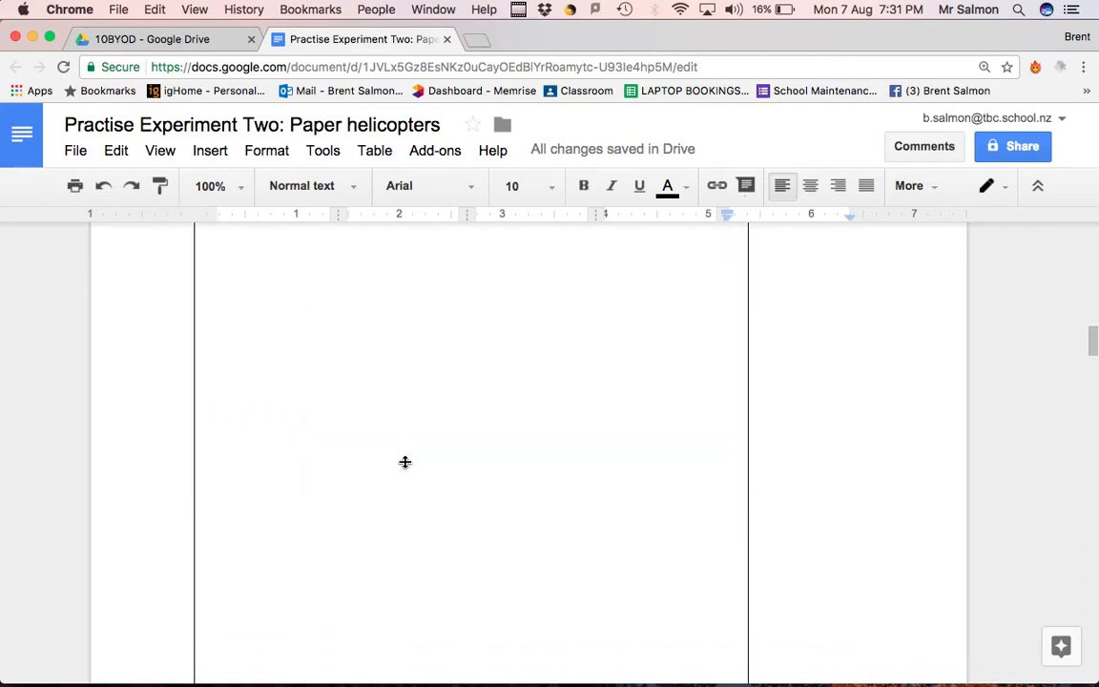
scroll(405, 461, "down", 13)
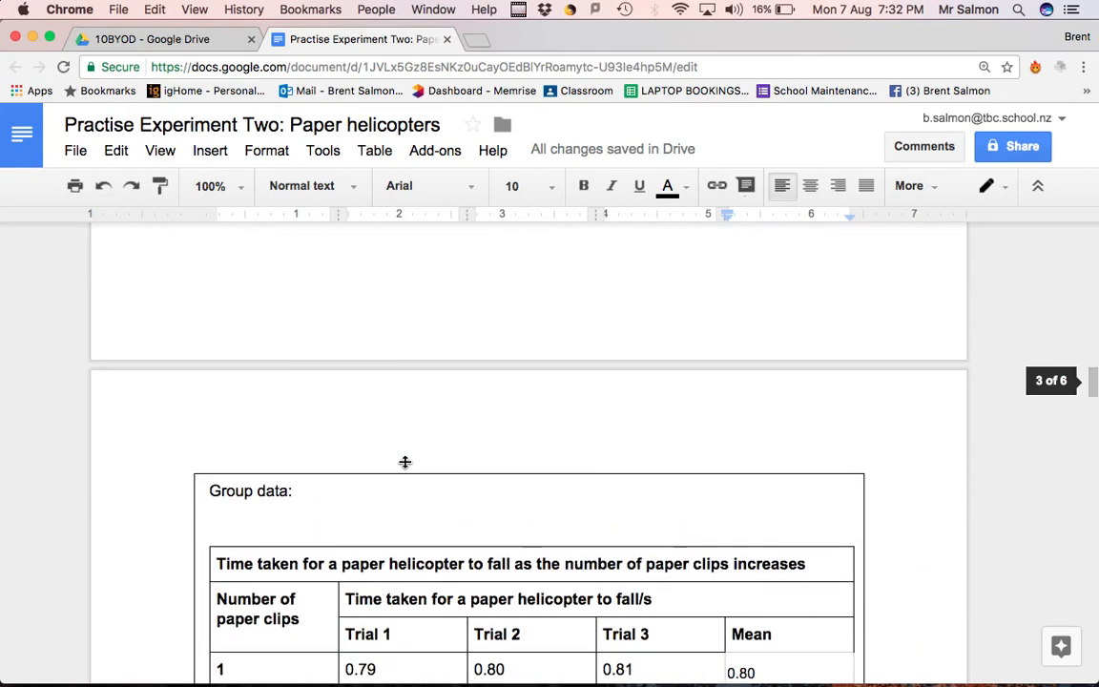
scroll(404, 461, "down", 3)
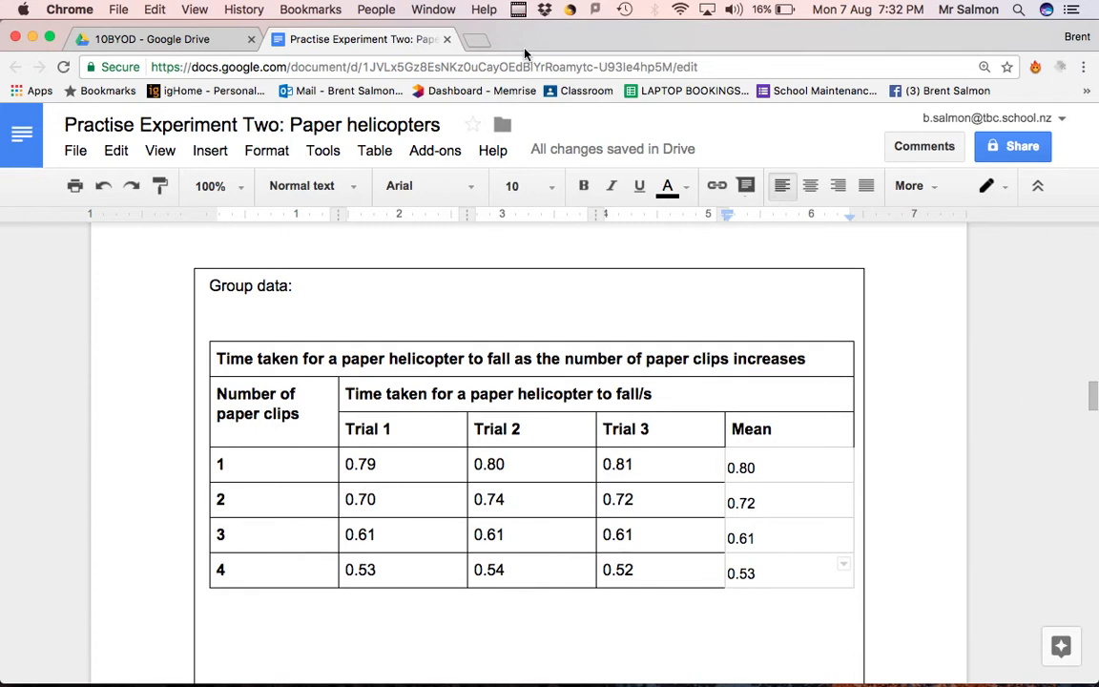
Open Google Drive in a new browser tab and create a blank Google Sheets spreadsheet from there
left_click(473, 42)
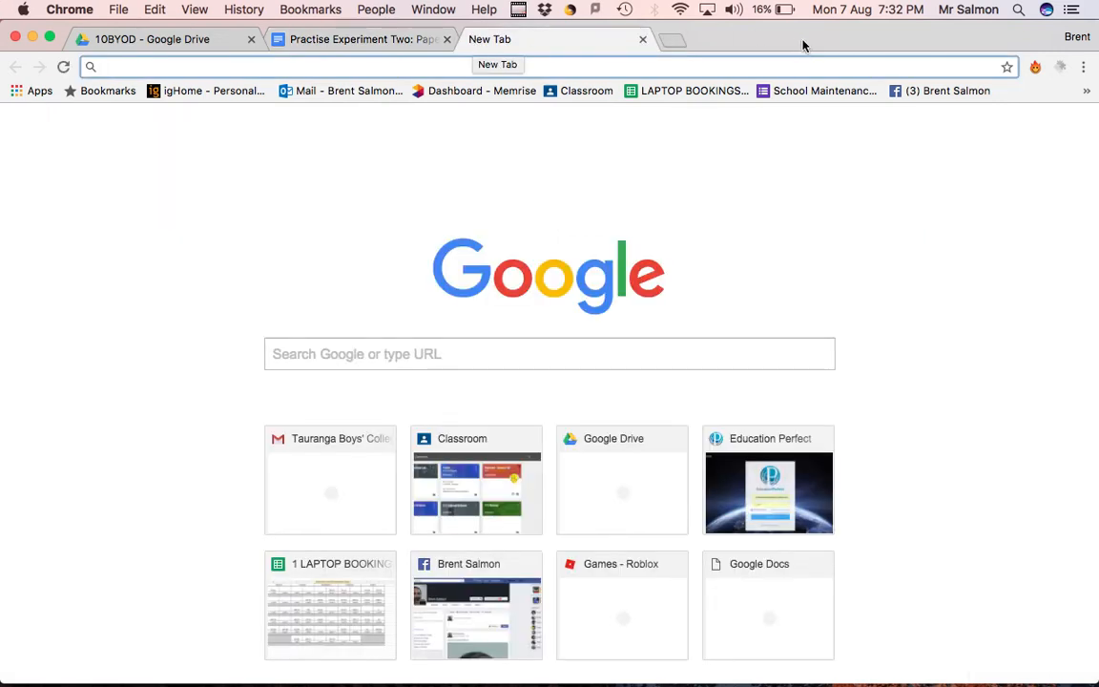
left_click(629, 494)
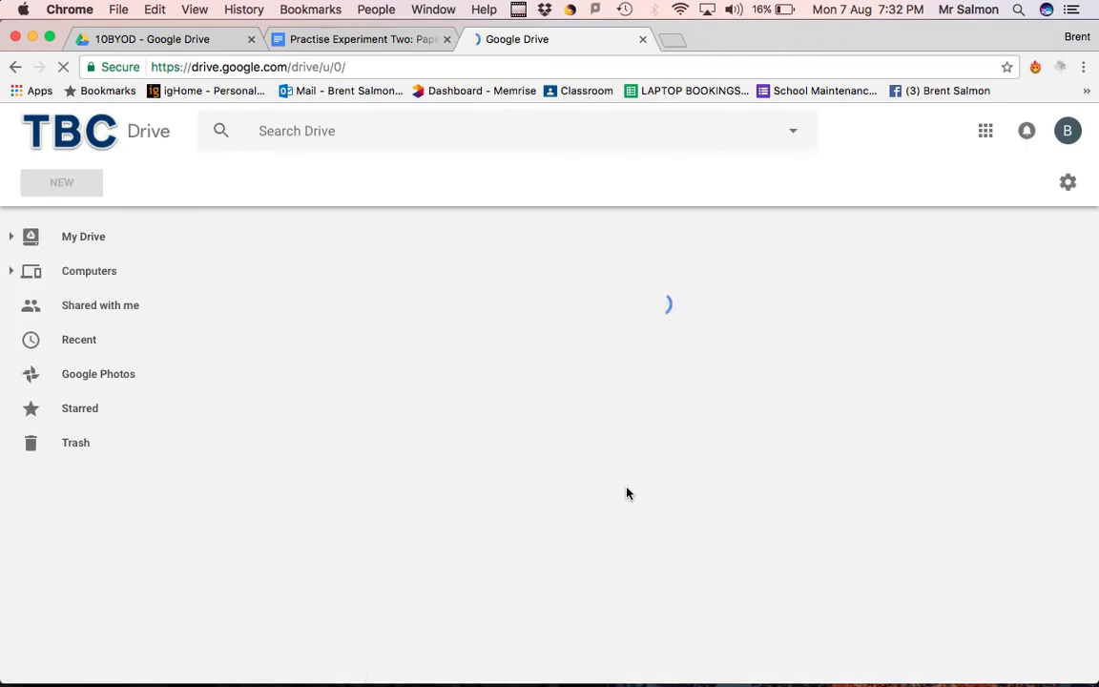
left_click(985, 130)
left_click(954, 313)
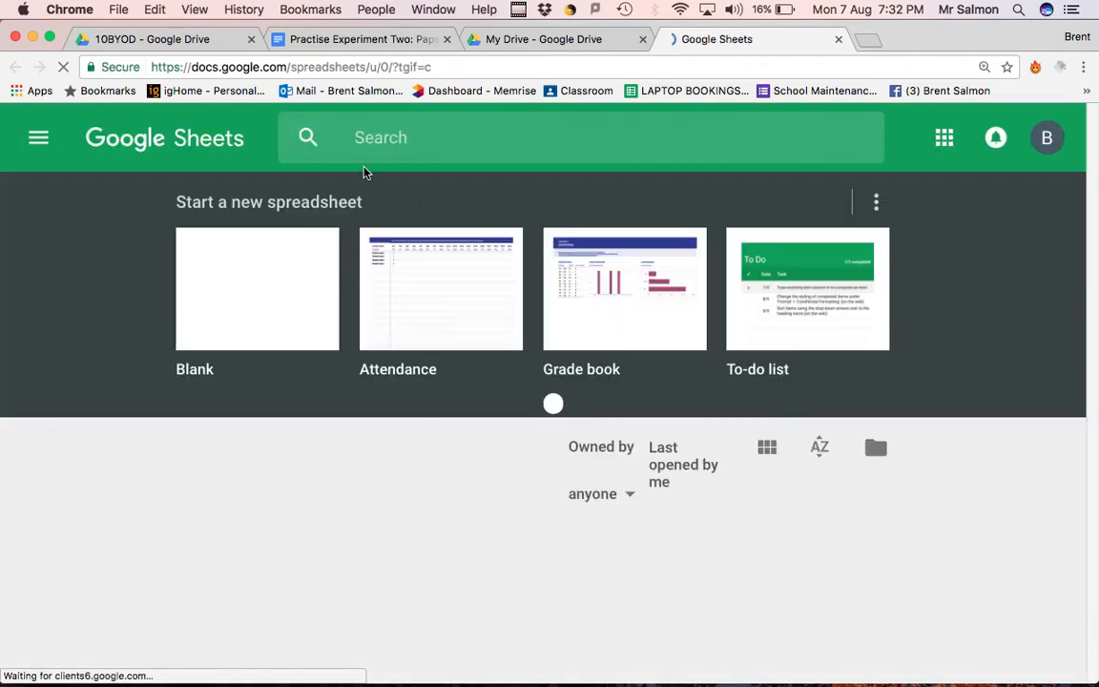
left_click(274, 340)
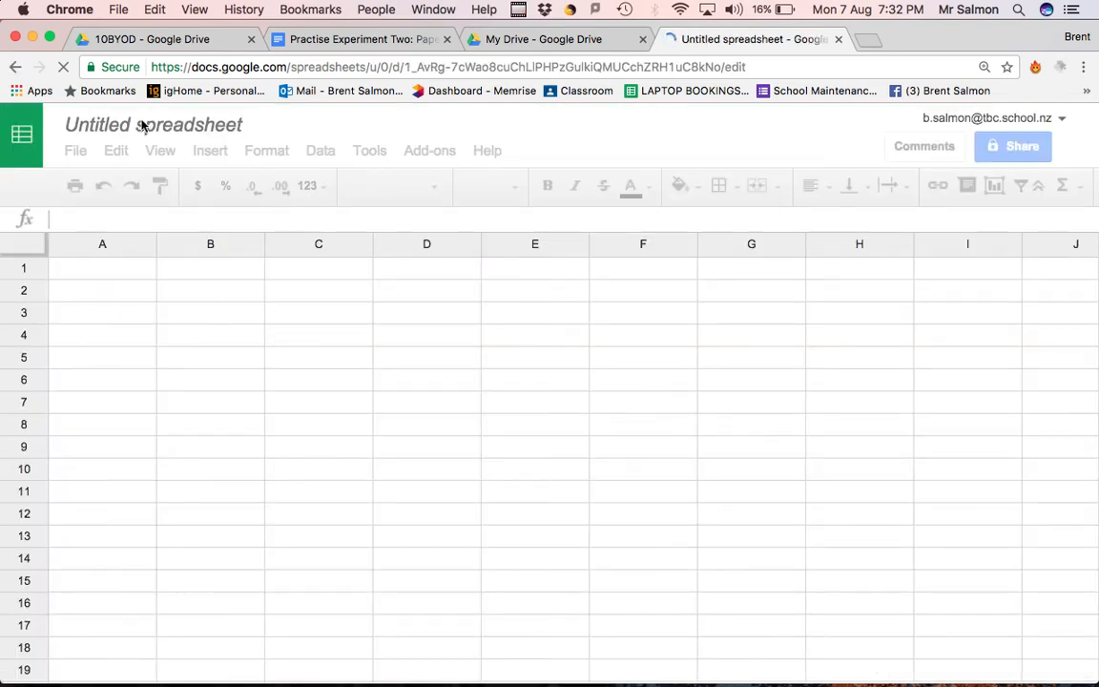
Rename the spreadsheet as "Practise Paper helicopter graph"
left_click(239, 123)
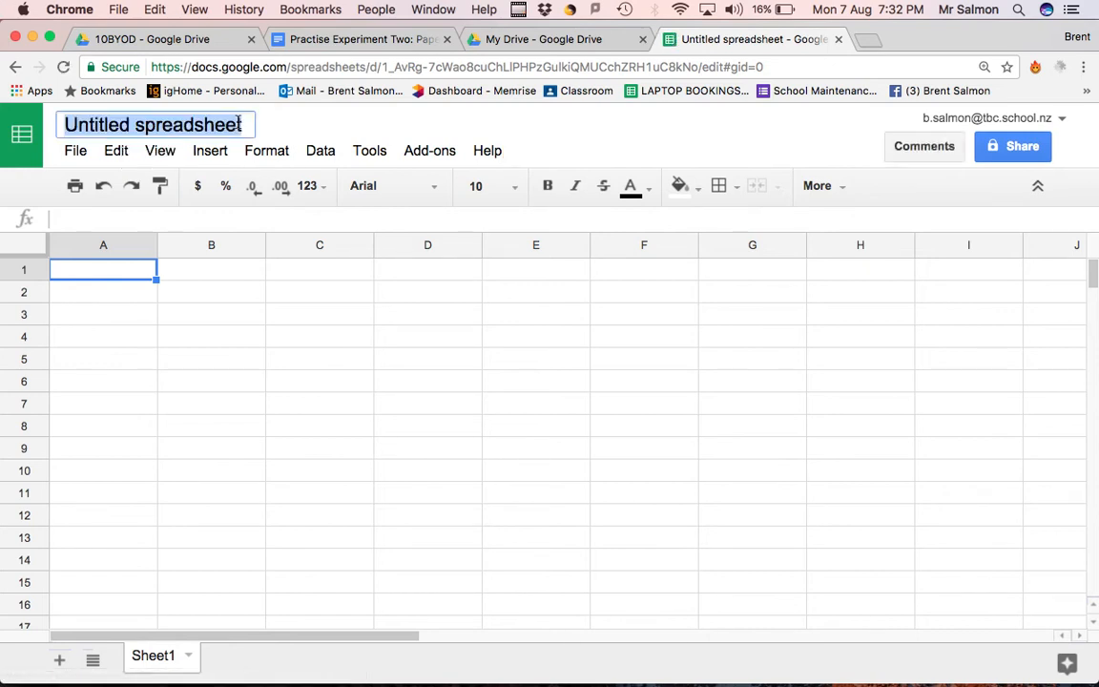
type("Pract")
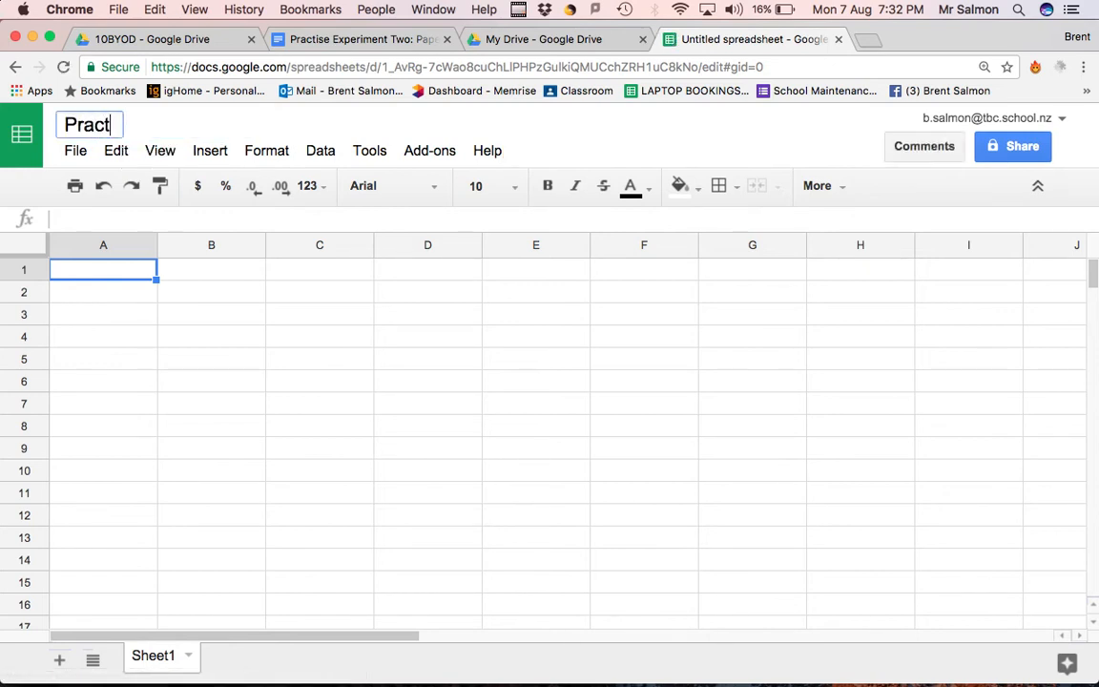
type("ise Pap")
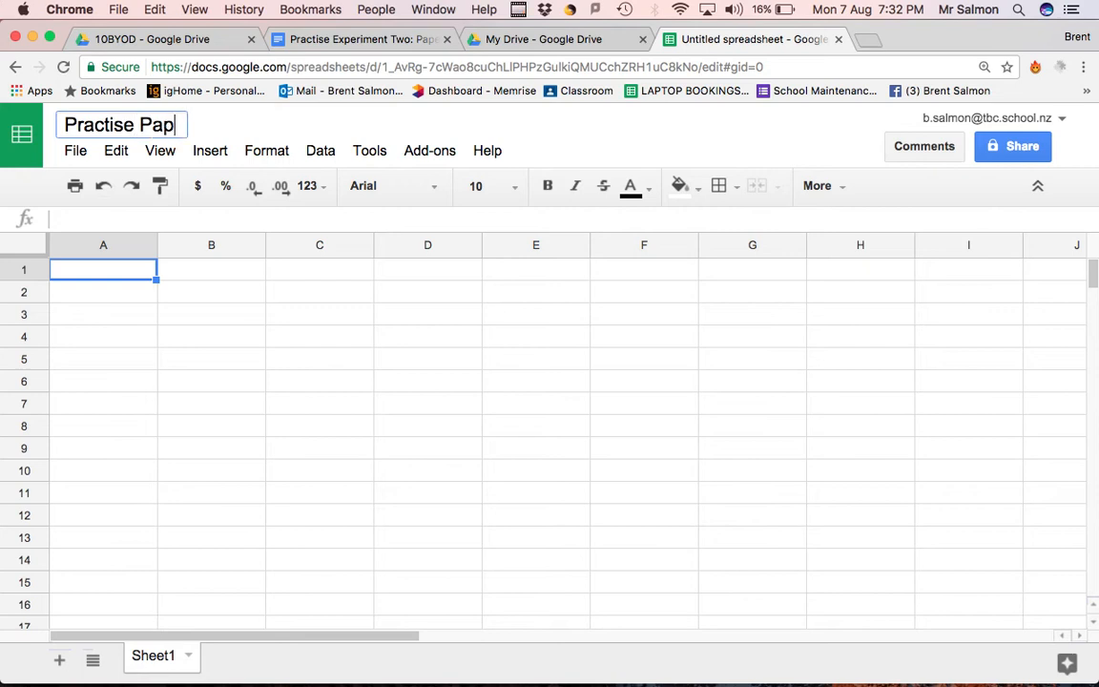
type("er hel")
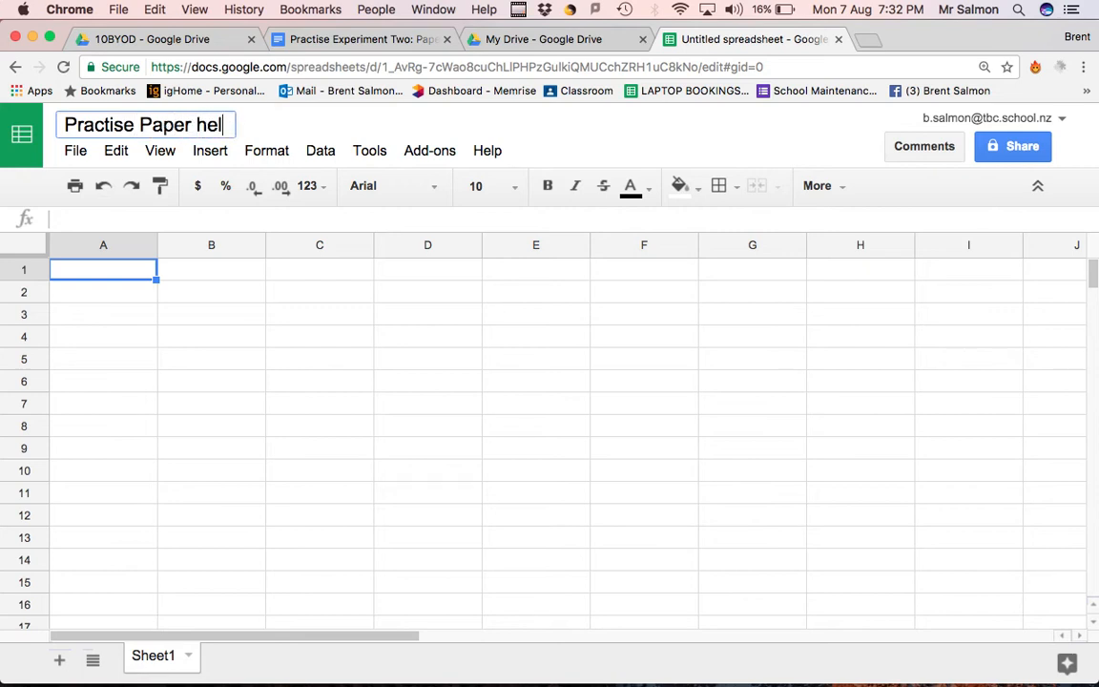
type("icopter graph")
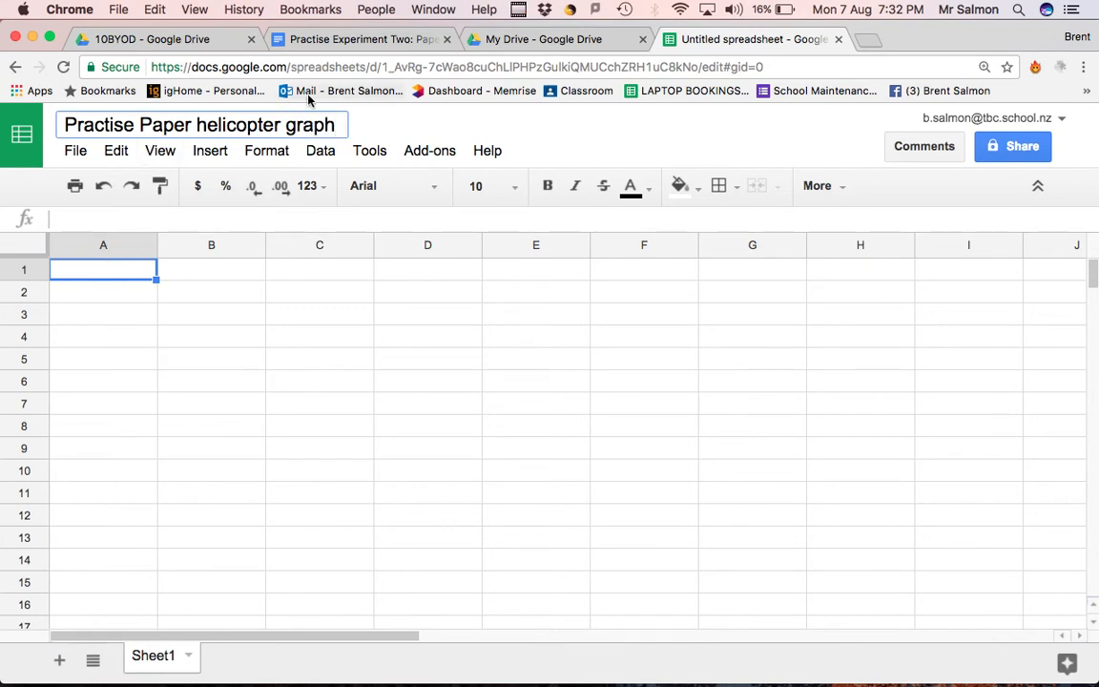
Copy the paper clip numbers 1 to 4 from the document's group data table into column A, pasting at cell A1
left_click(395, 39)
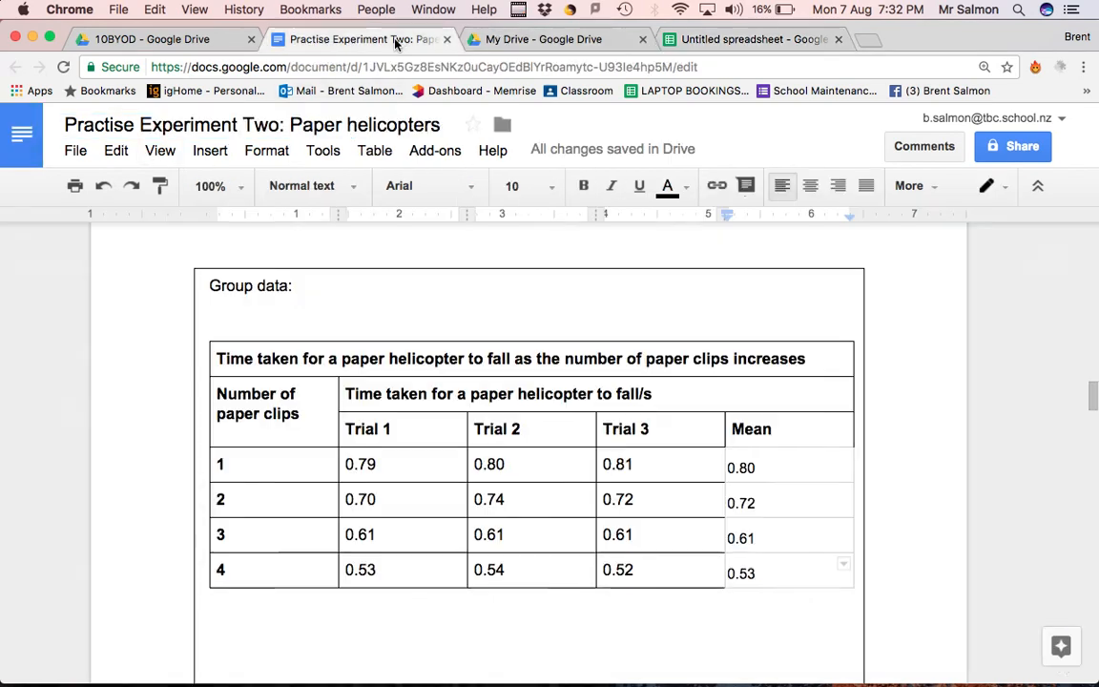
left_click_drag(214, 461, 236, 568)
key("super+c")
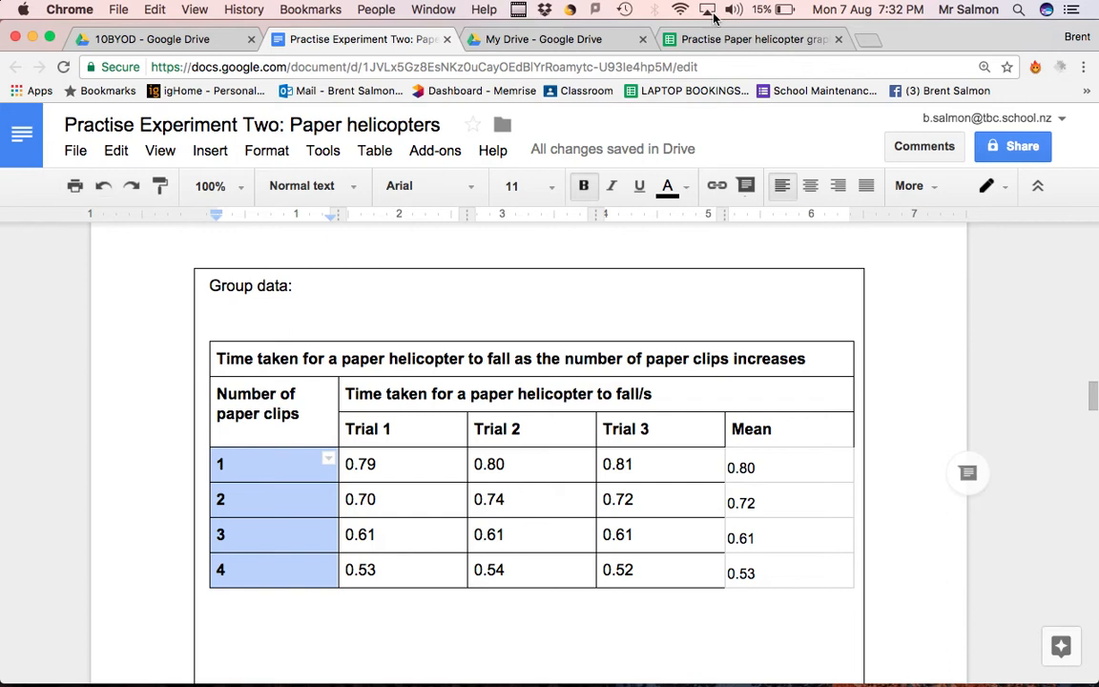
left_click(730, 40)
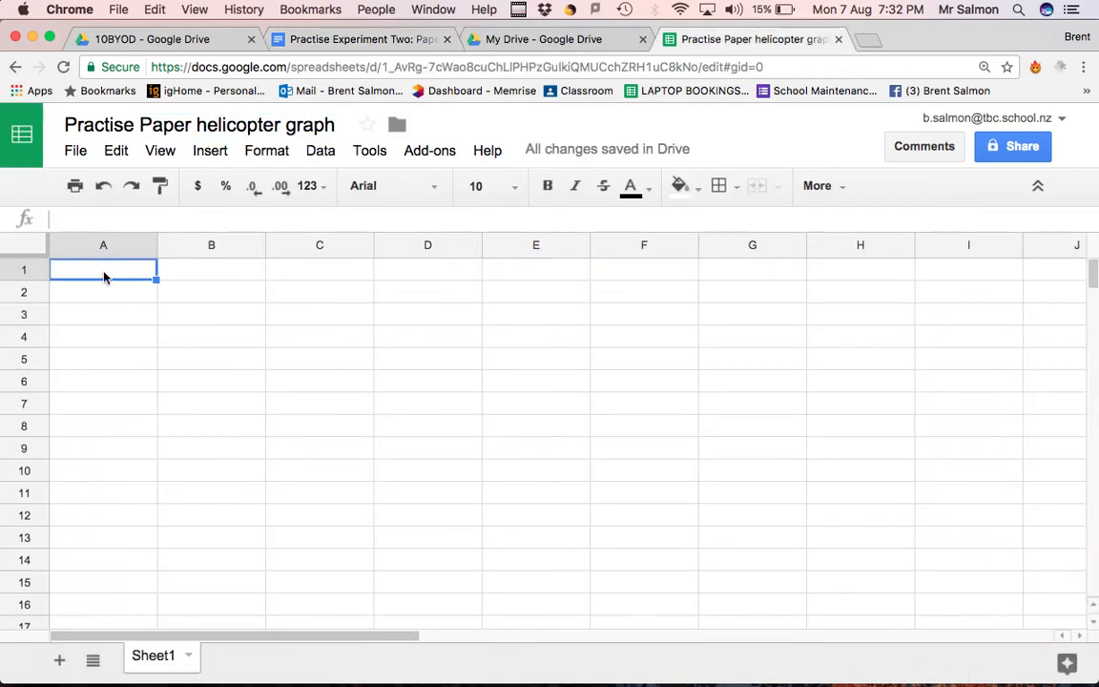
key("super+v")
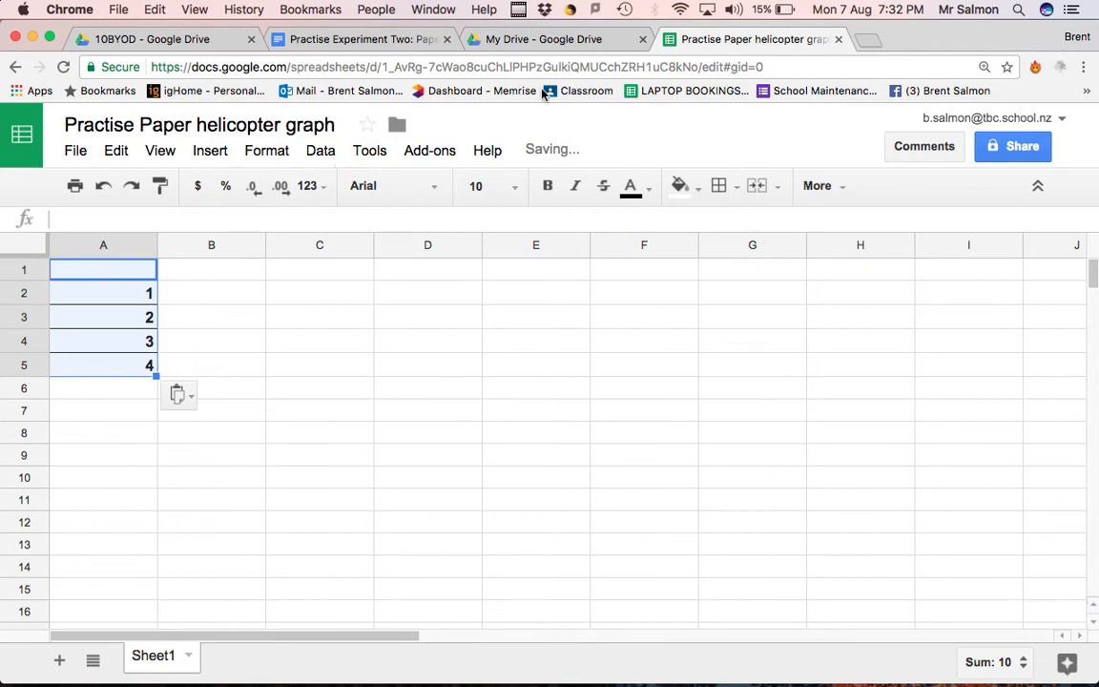
Copy the four mean fall times from the document's table into column B of the spreadsheet, pasting at cell B1
left_click(405, 43)
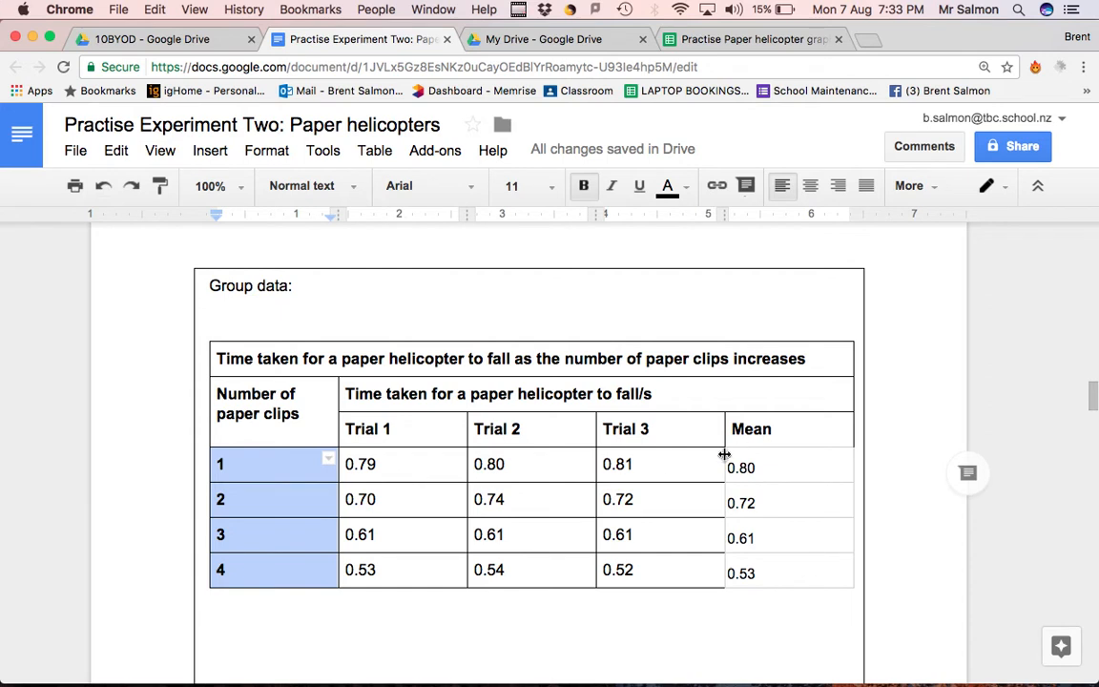
left_click_drag(730, 467, 756, 577)
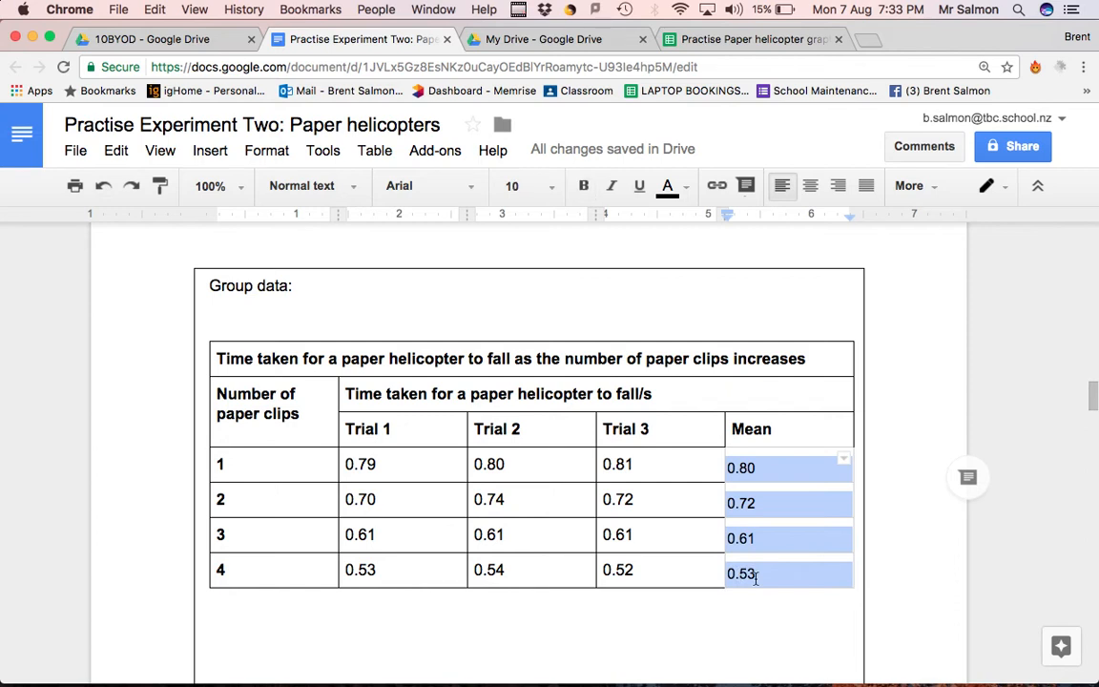
key("super+c")
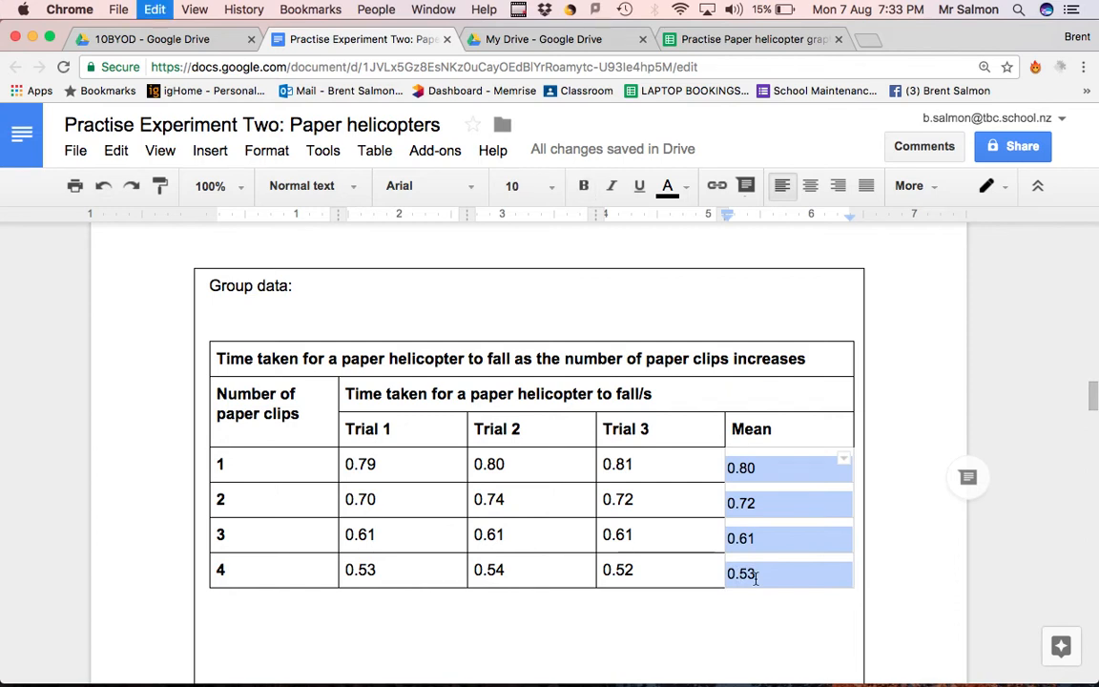
left_click(723, 39)
left_click(188, 289)
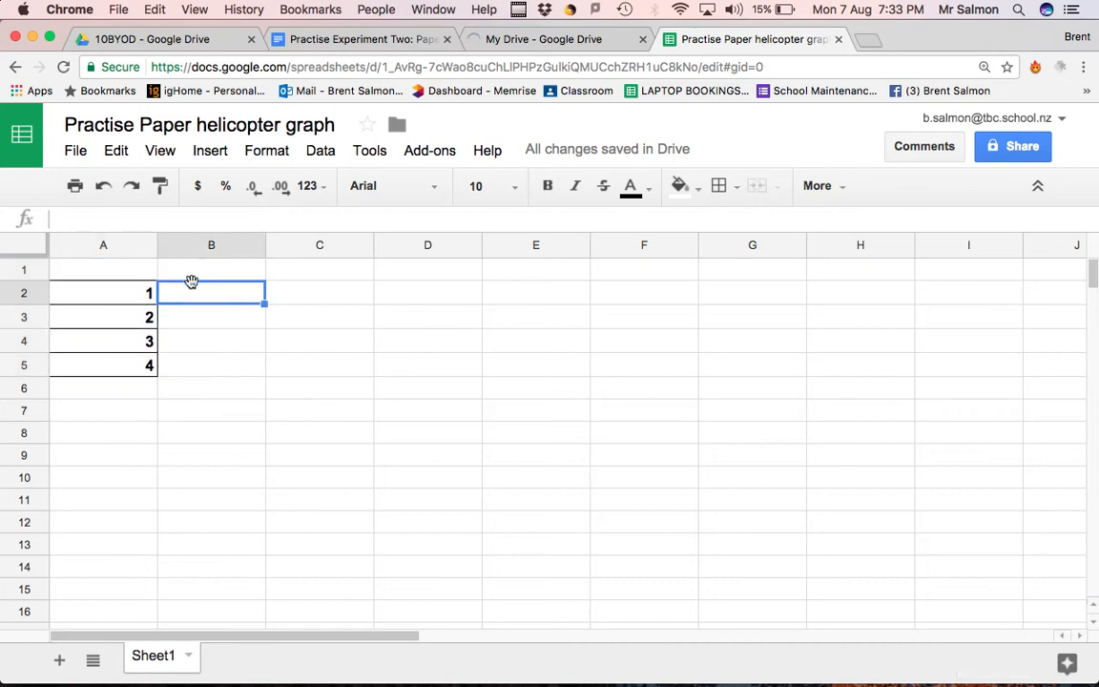
left_click(188, 268)
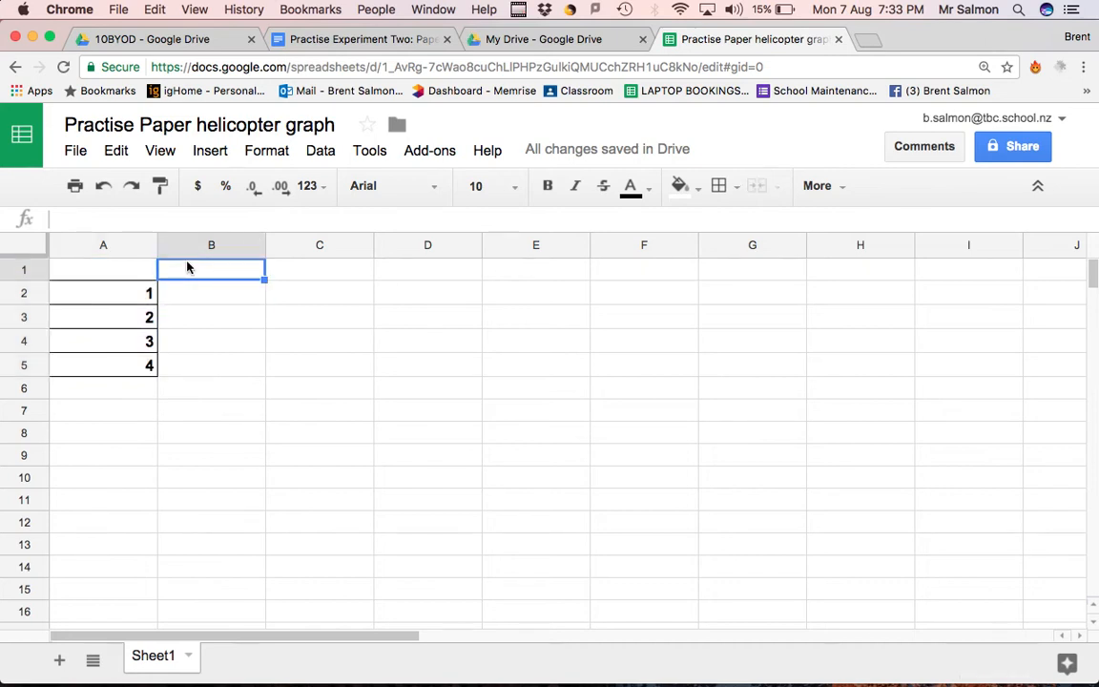
key("super+v")
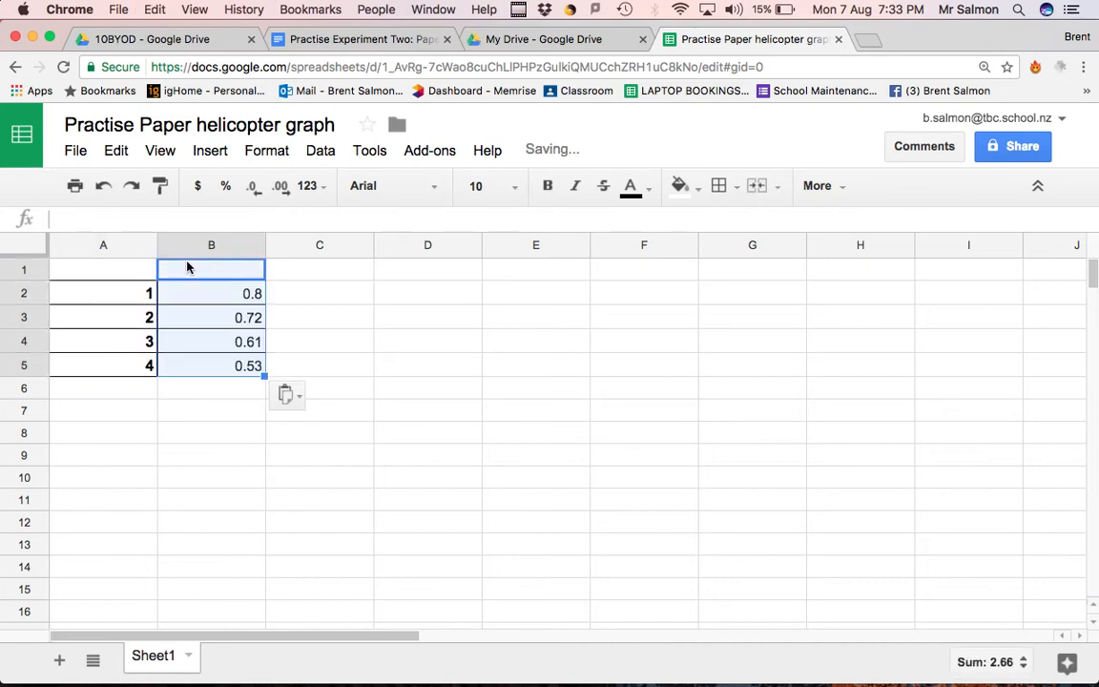
left_click(233, 408)
Insert a chart based on the paper clip numbers and mean times in cells A2:B5
left_click(117, 296)
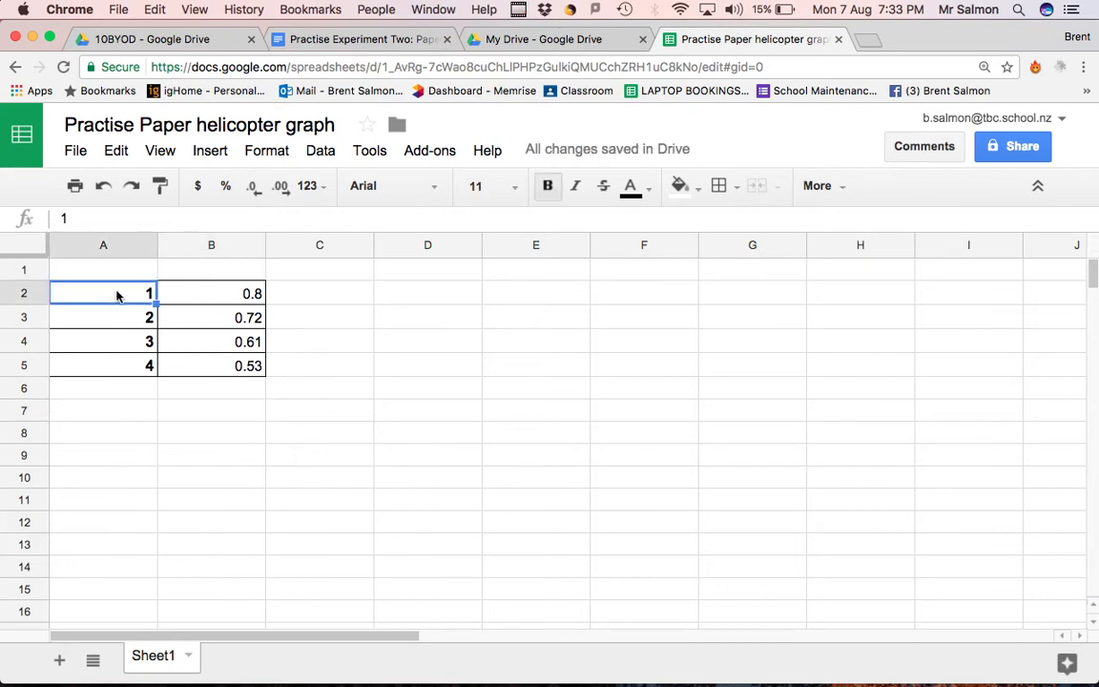
left_click_drag(151, 318, 187, 369)
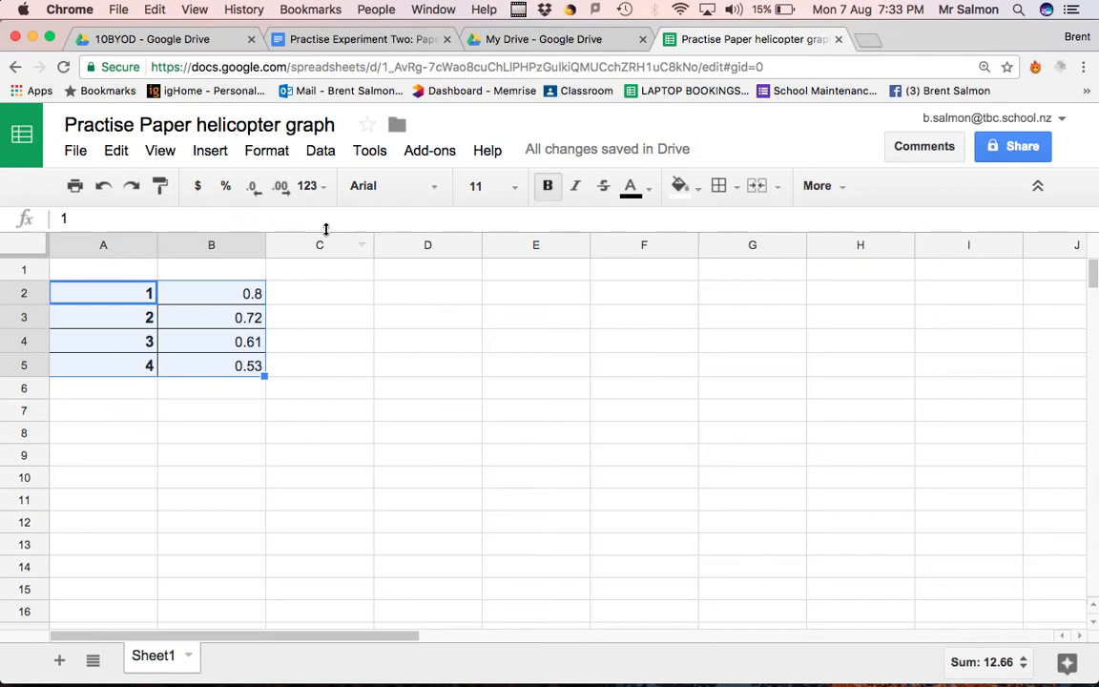
left_click(206, 154)
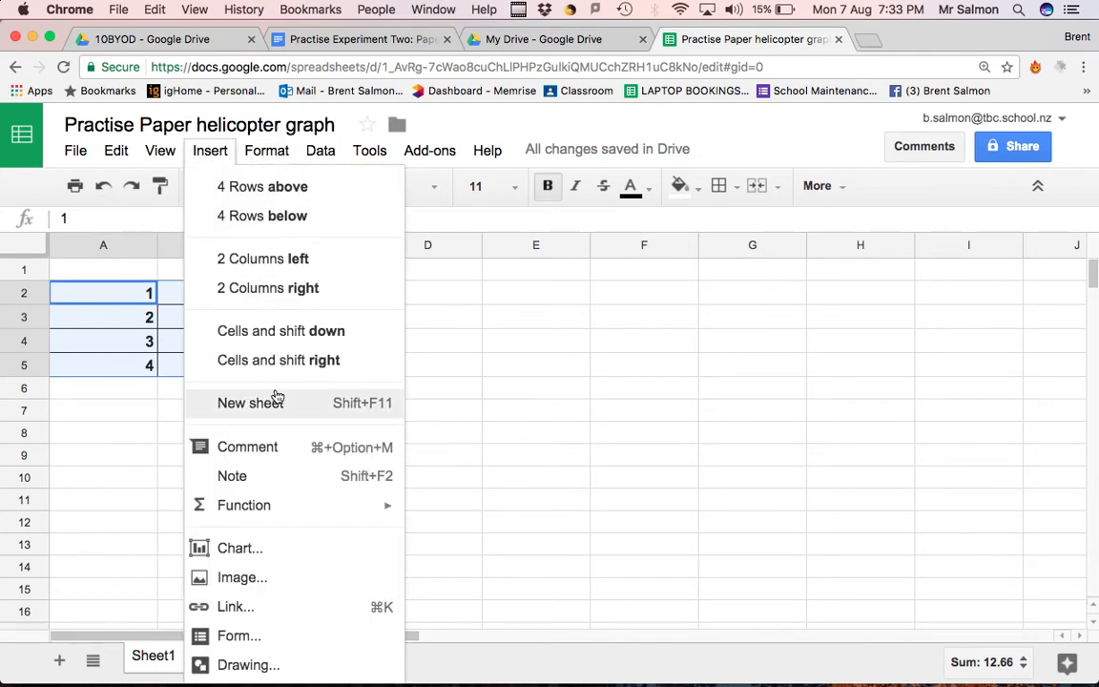
left_click(254, 550)
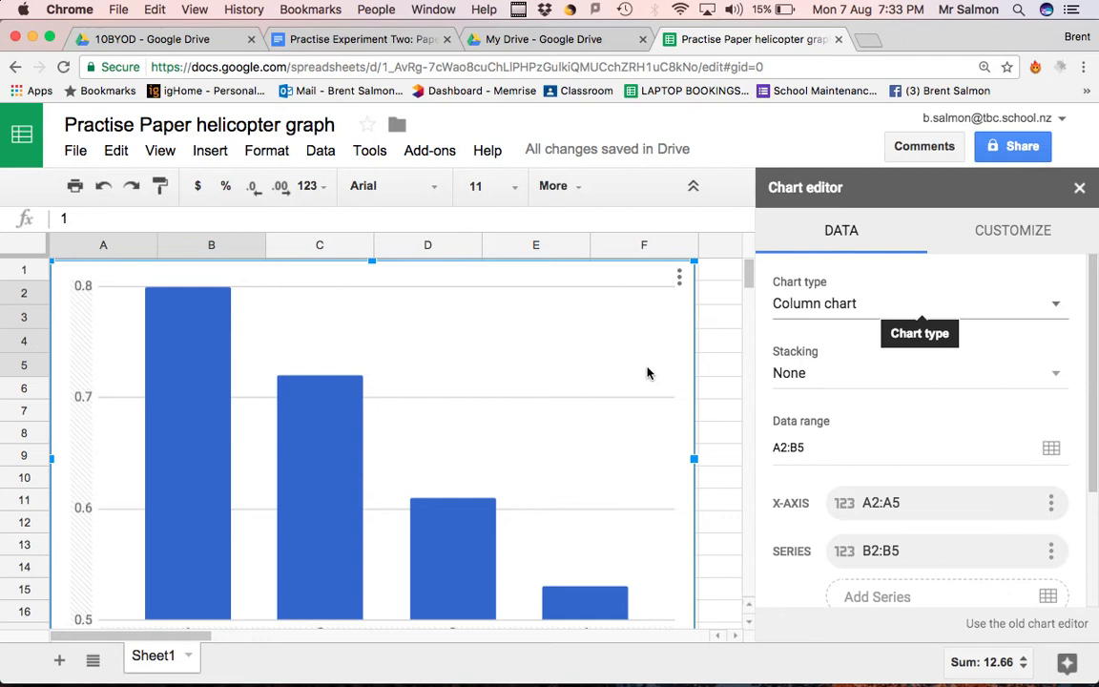
Change the chart type to Scatter chart and check its data range, axis and series options
left_click(816, 305)
scroll(830, 481, "down", 2)
scroll(811, 474, "down", 2)
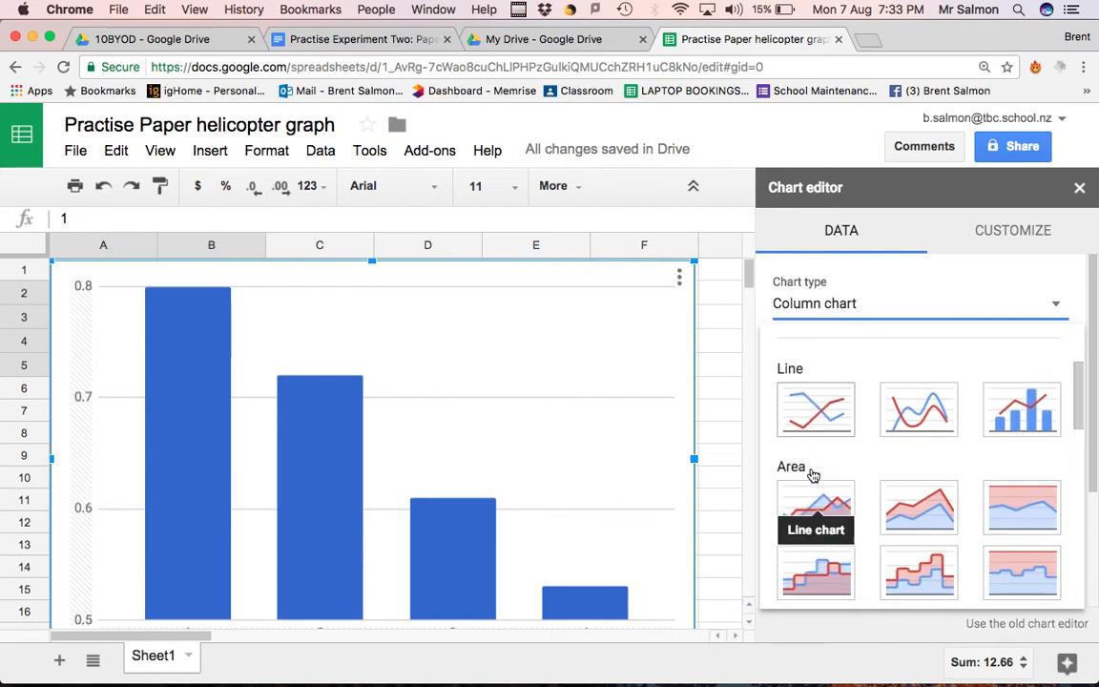
scroll(812, 491, "down", 4)
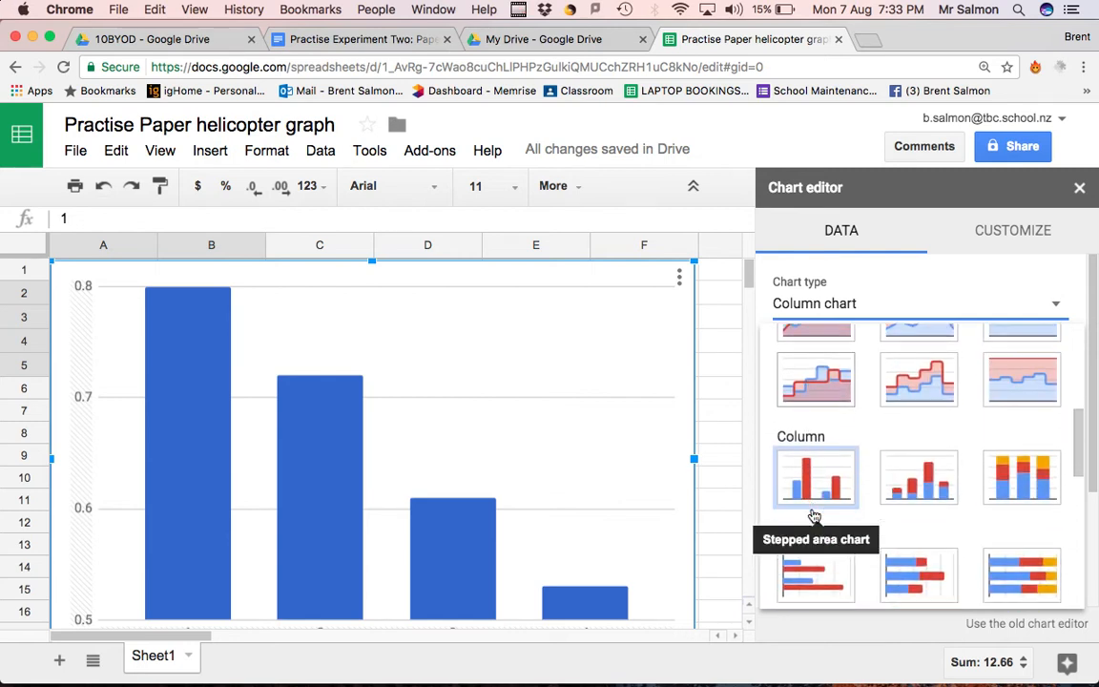
scroll(813, 515, "down", 5)
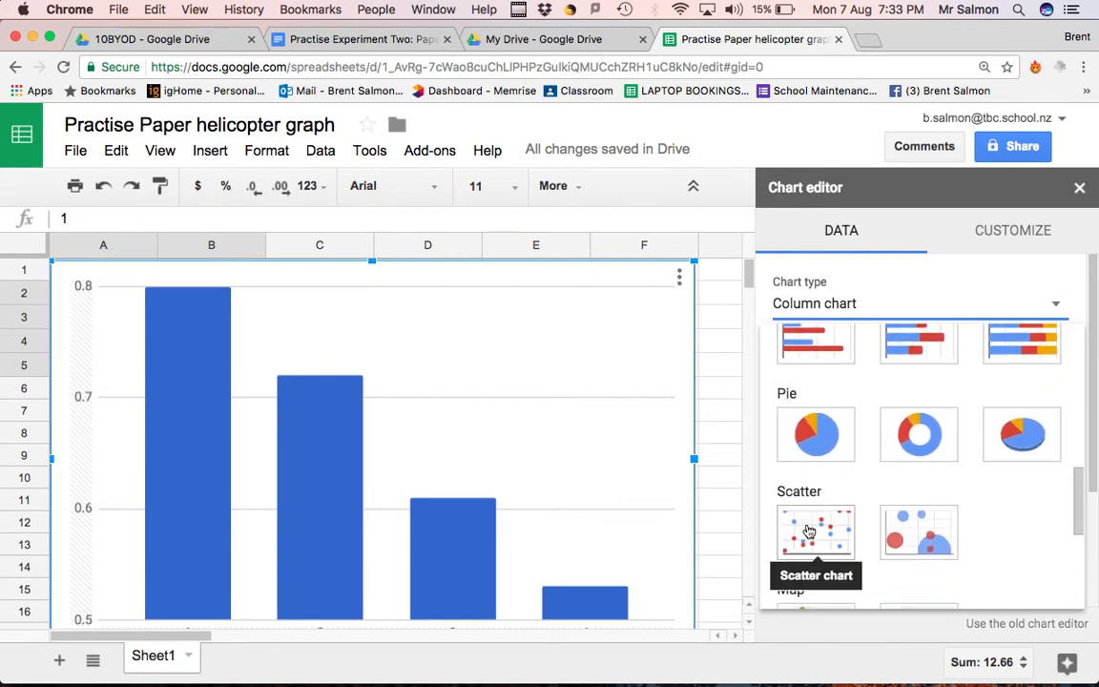
left_click(808, 531)
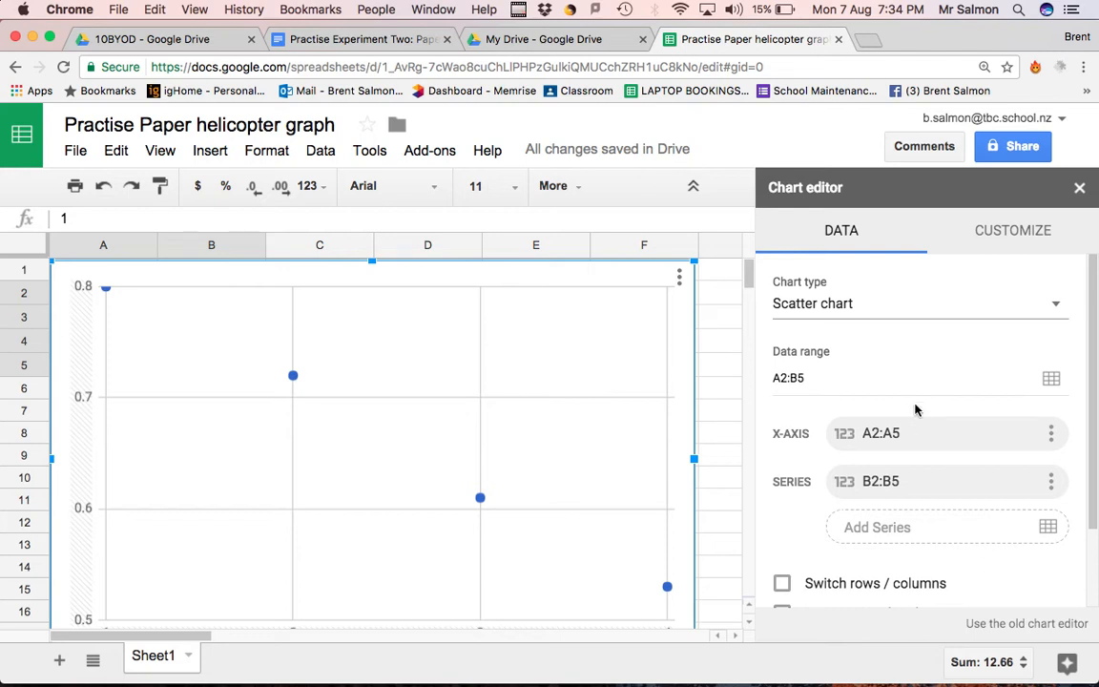
scroll(913, 448, "down", 4)
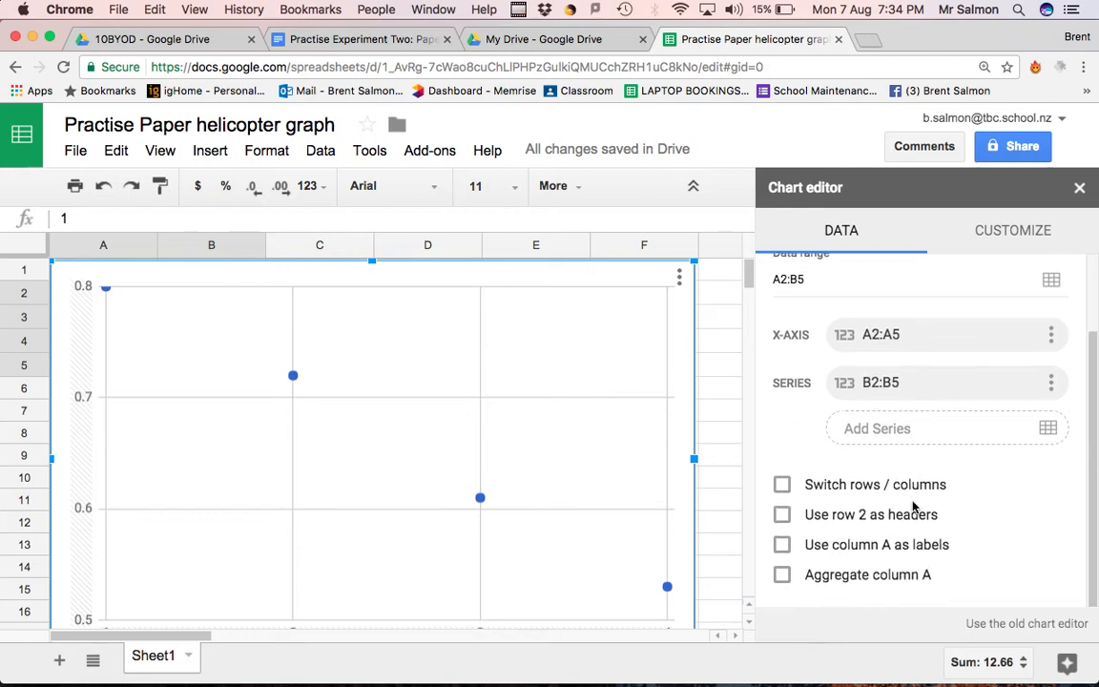
scroll(913, 507, "up", 4)
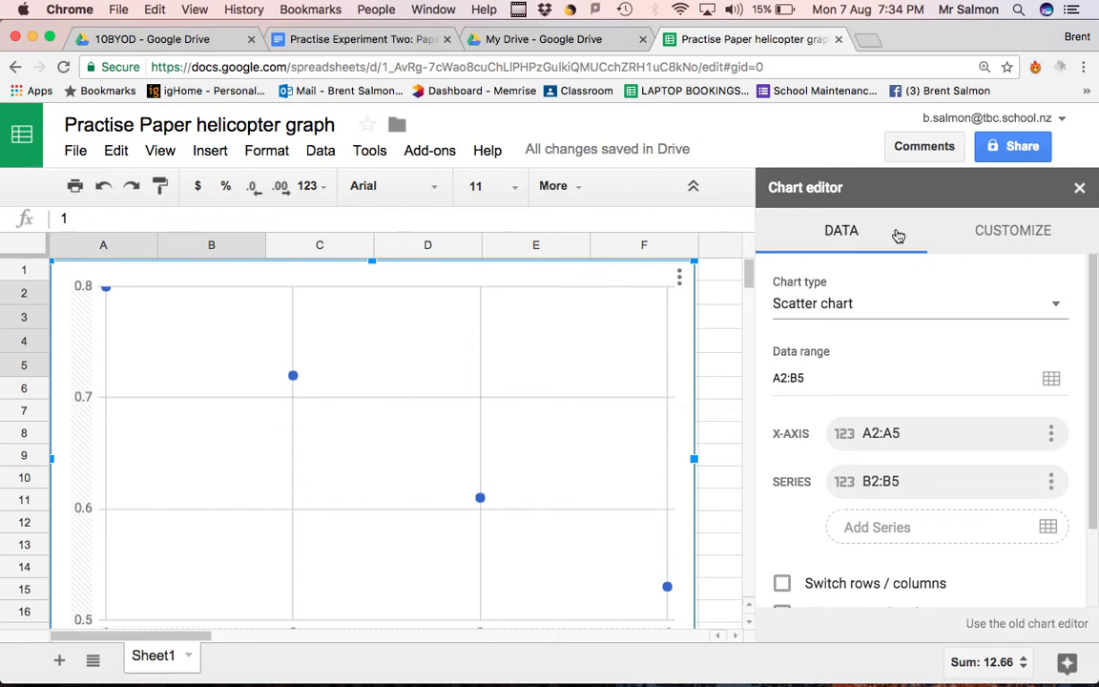
Add a trendline of type Linear to the scatter chart's data series
left_click(1011, 235)
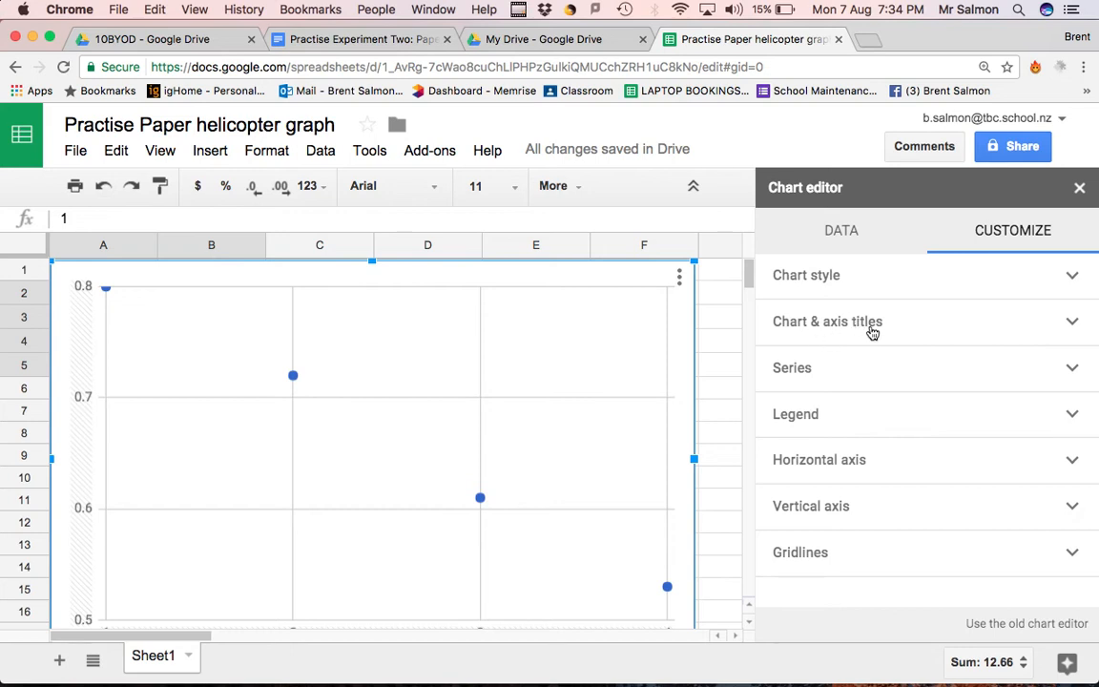
left_click(1072, 371)
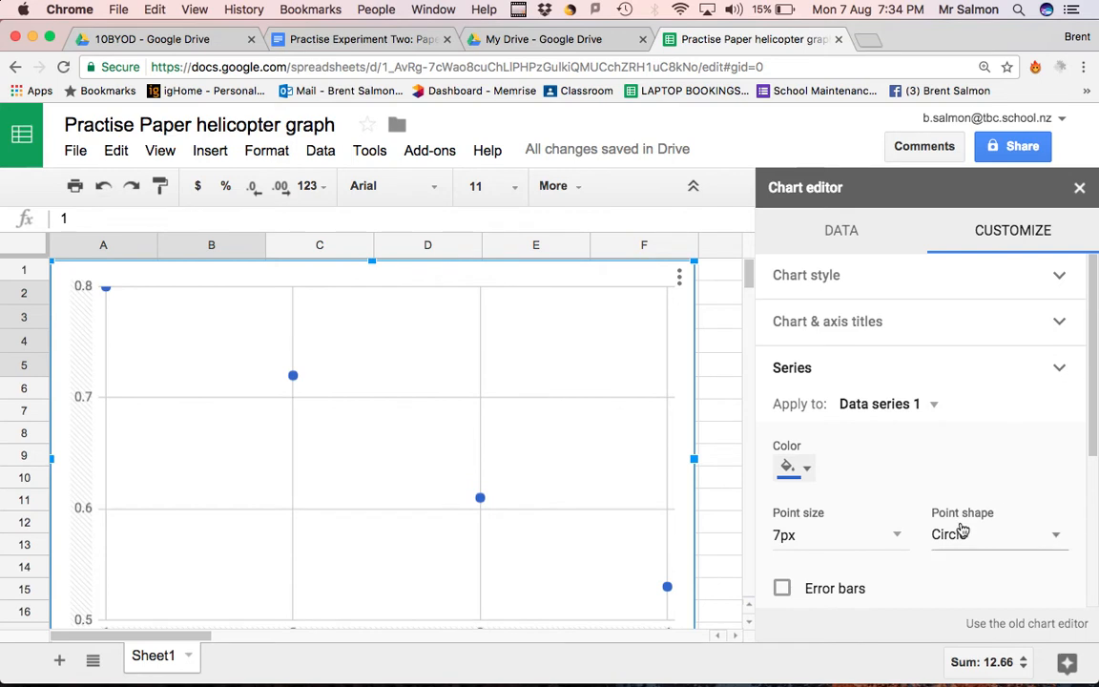
scroll(959, 527, "down", 3)
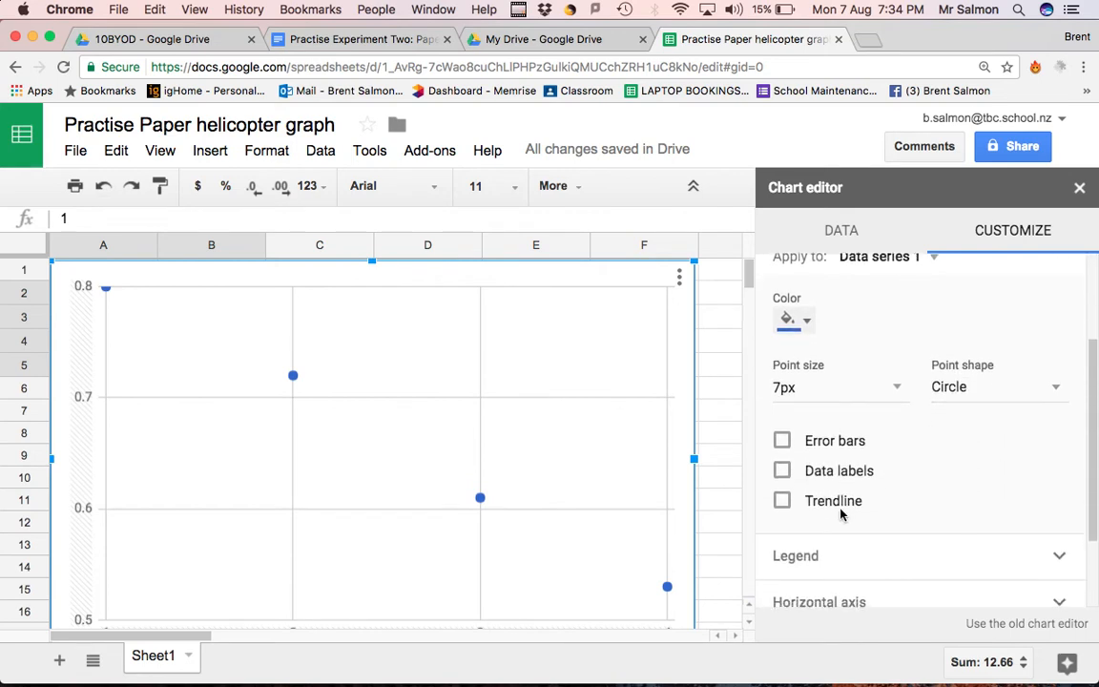
left_click(782, 501)
scroll(835, 546, "down", 2)
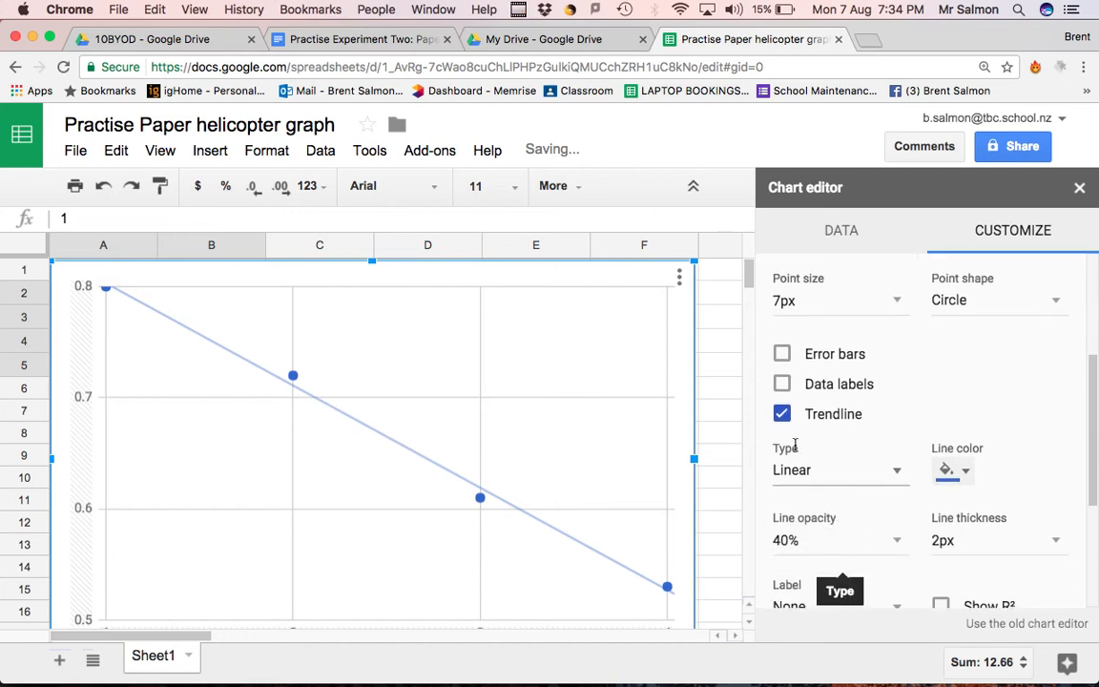
left_click(895, 475)
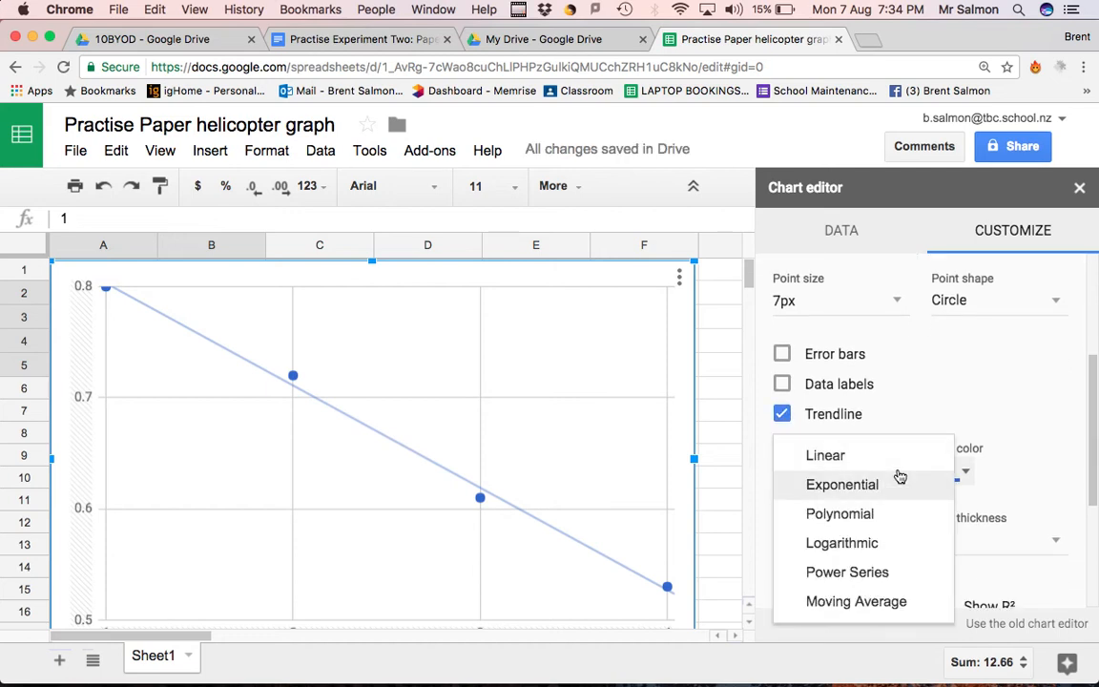
left_click(868, 456)
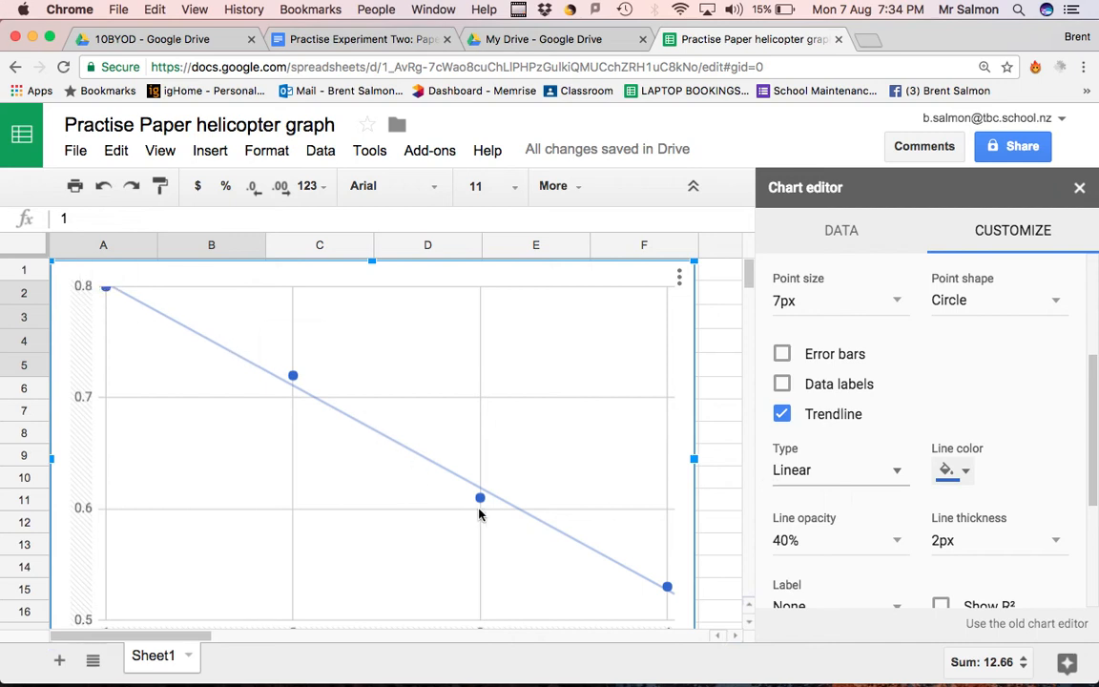
Set the trendline's line opacity to 100%
scroll(863, 499, "down", 2)
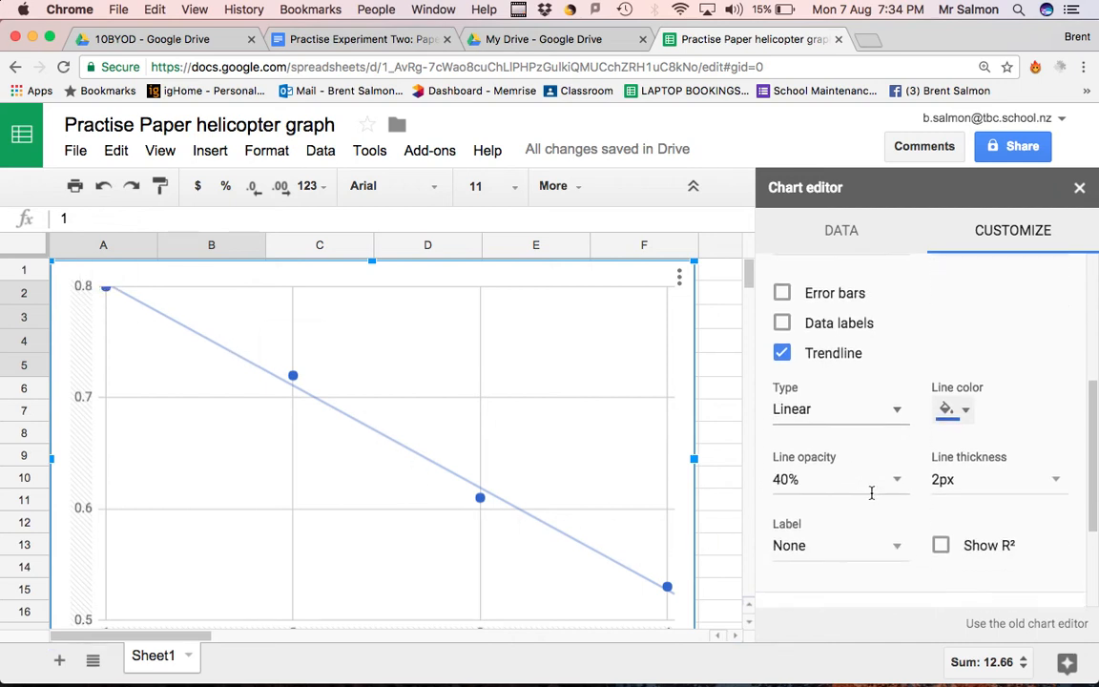
scroll(896, 482, "down", 1)
scroll(896, 483, "up", 2)
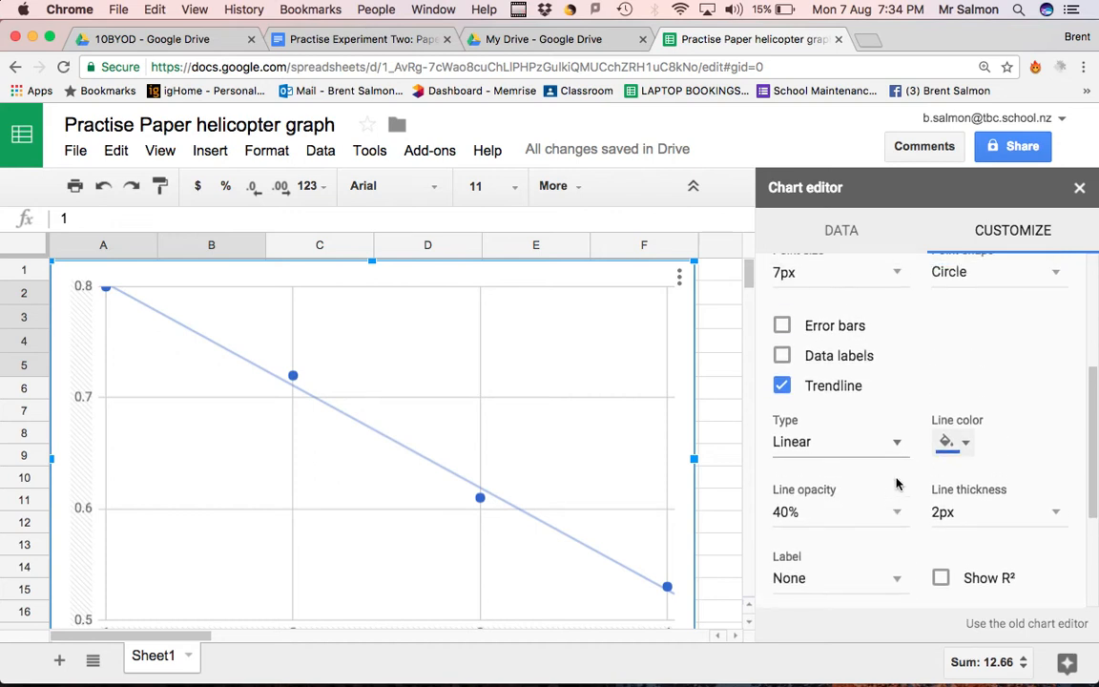
left_click(894, 512)
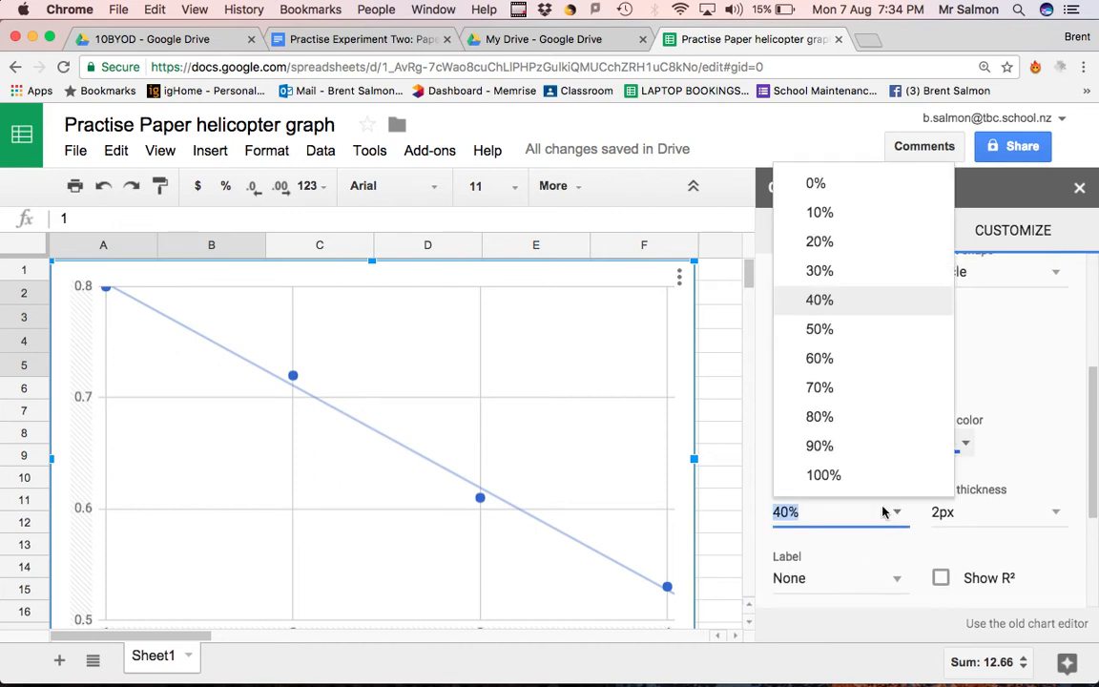
left_click(824, 475)
Format the series' data points as black X marks with a point size of 14px
scroll(863, 507, "up", 4)
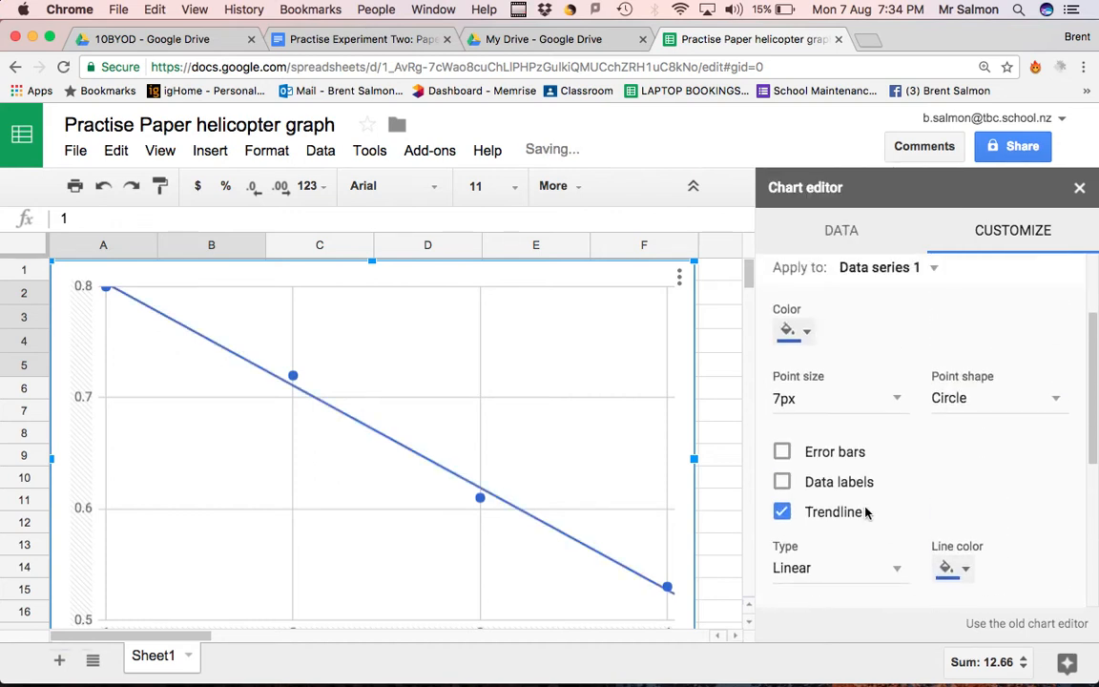
scroll(866, 512, "up", 1)
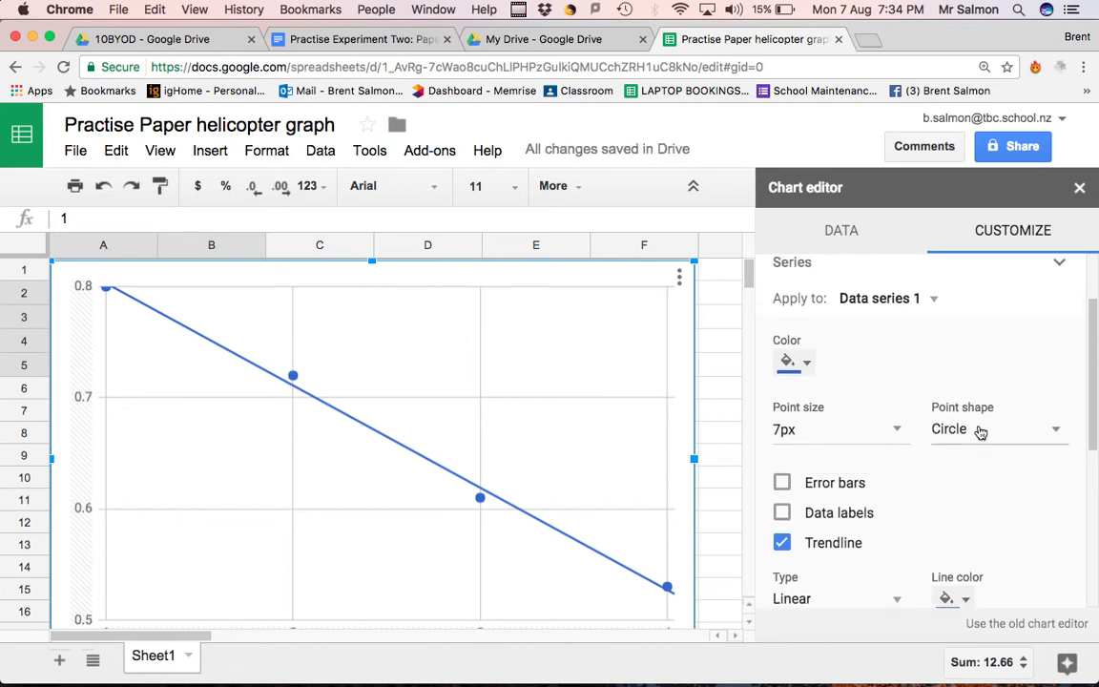
left_click(1056, 429)
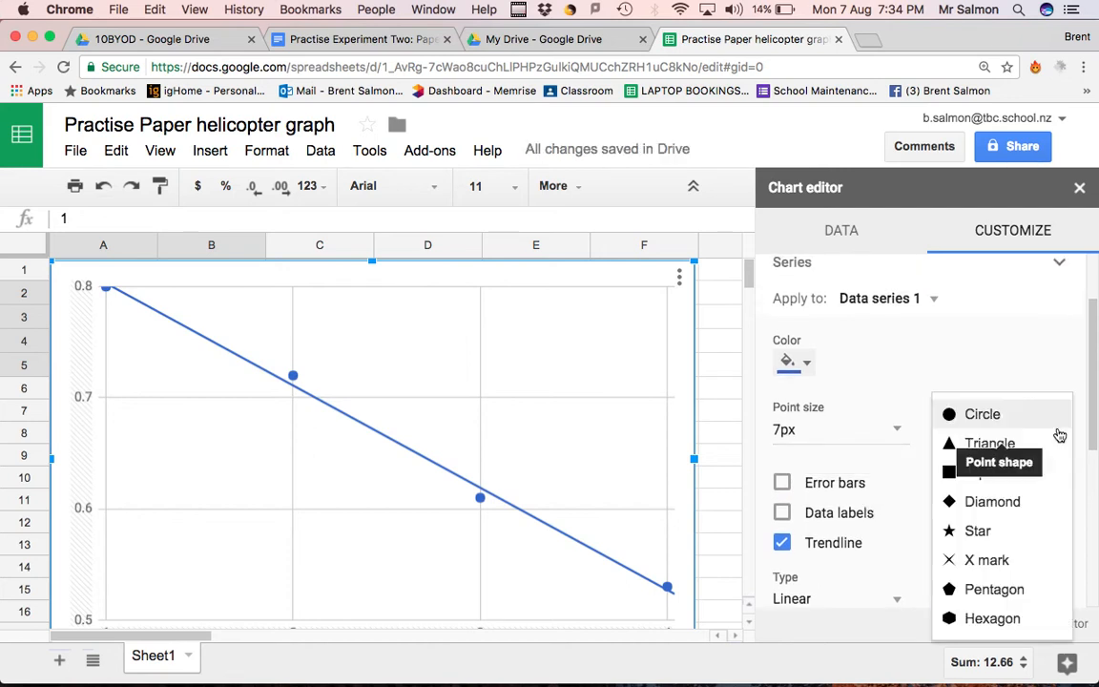
left_click(986, 561)
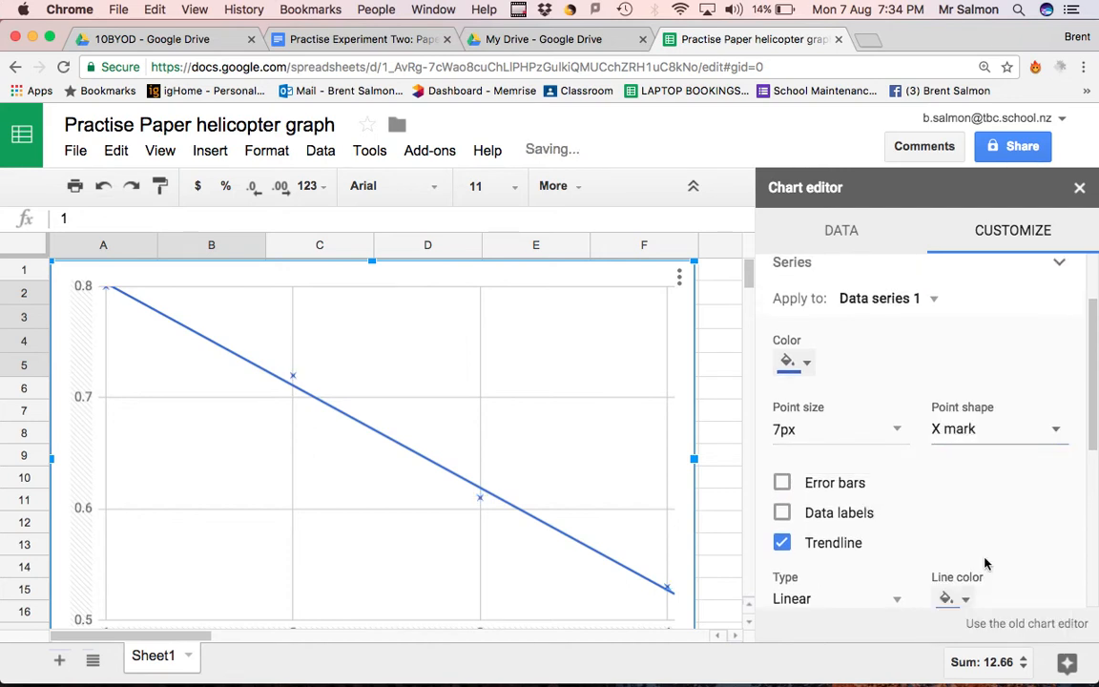
left_click(896, 432)
left_click(858, 582)
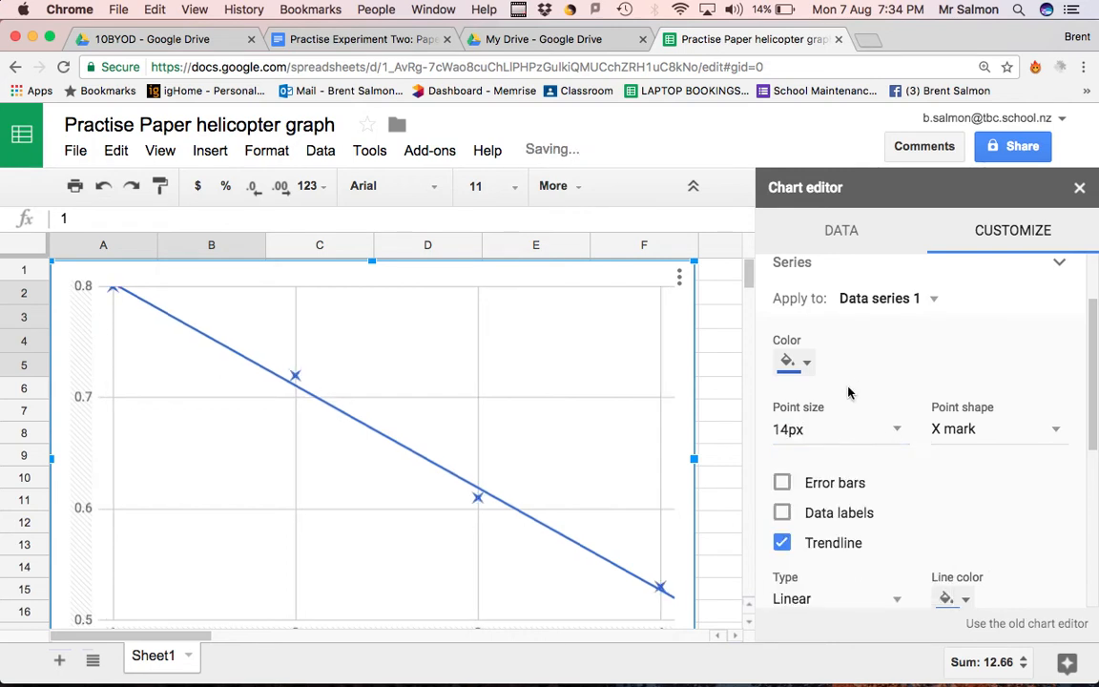
left_click(806, 363)
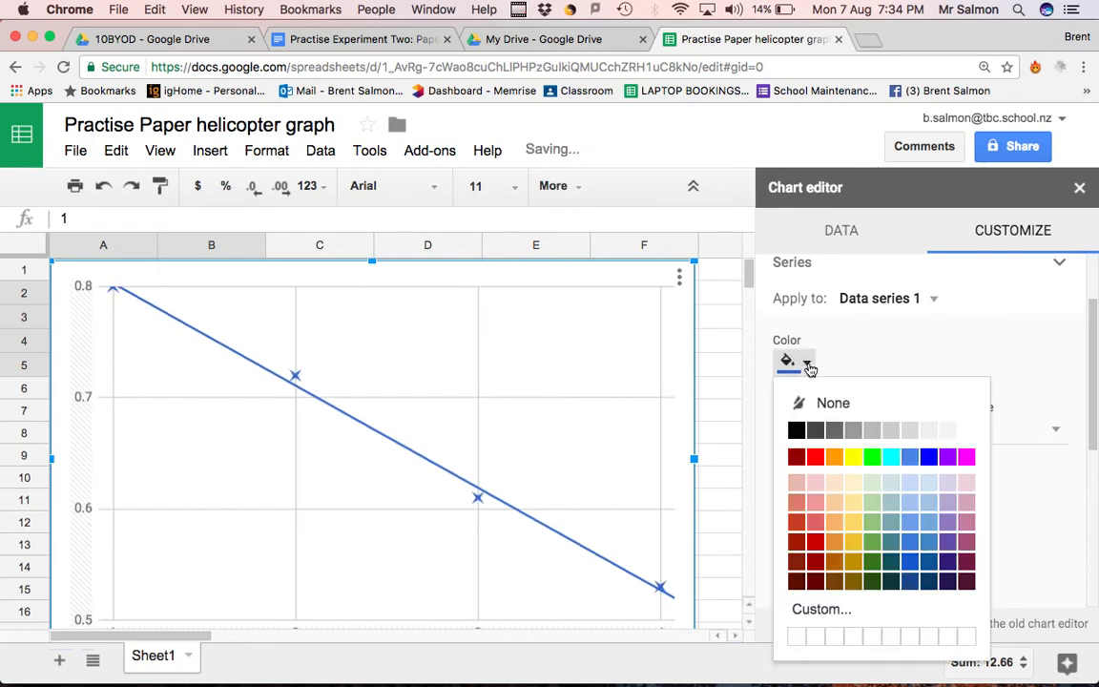
left_click(796, 429)
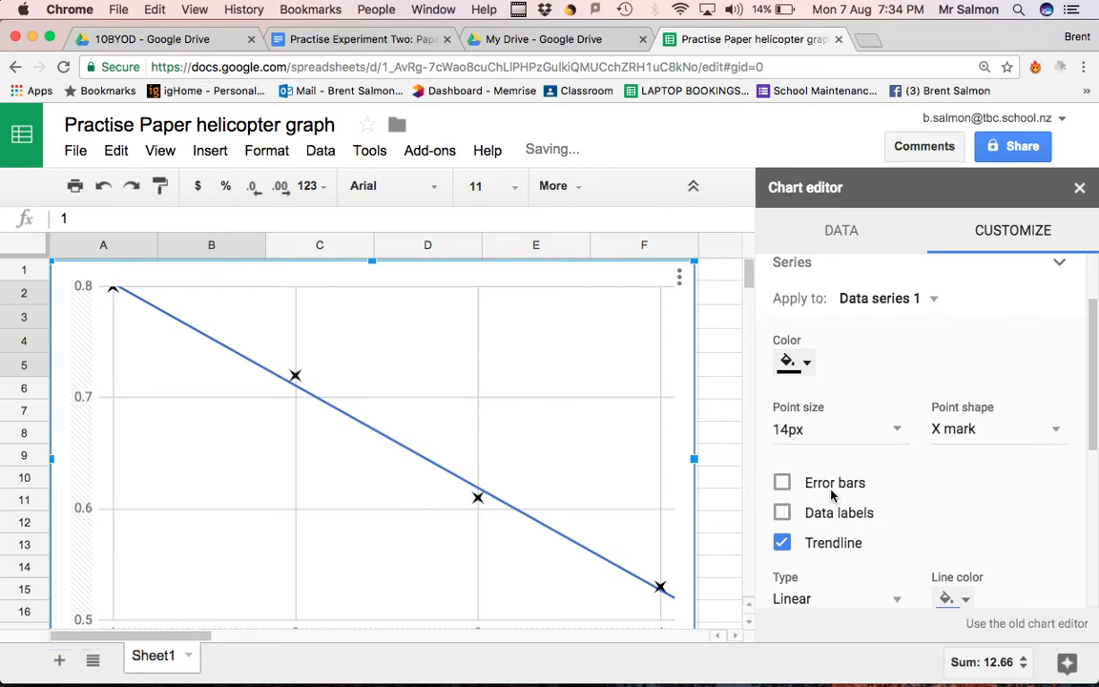
Change the trendline's line color to black
scroll(810, 474, "down", 2)
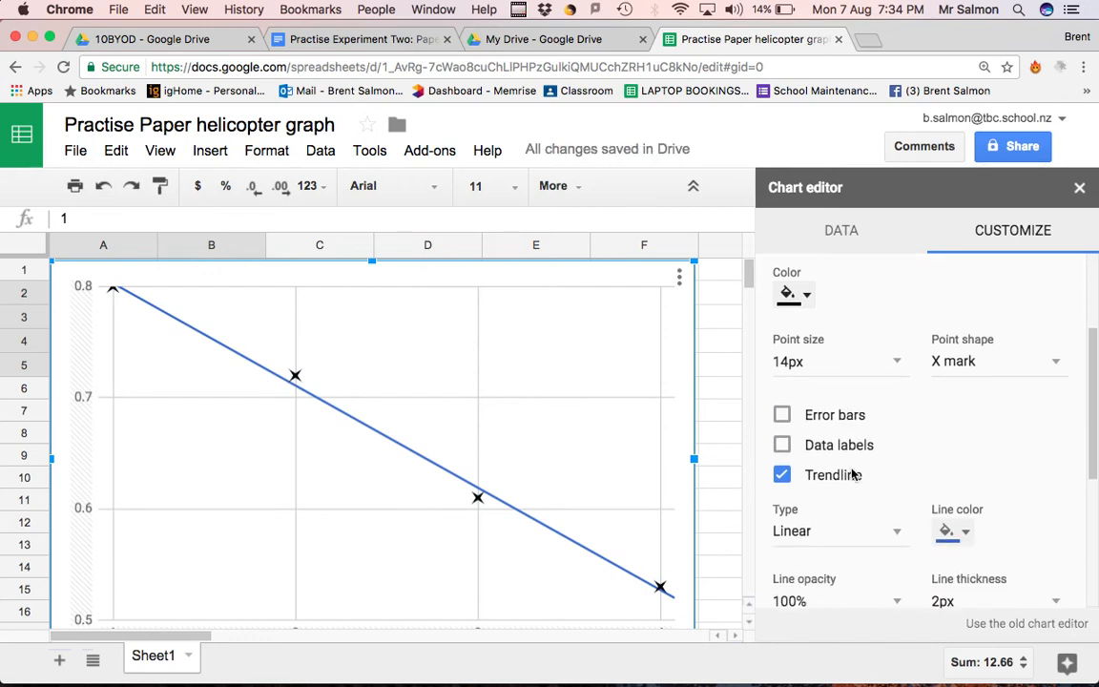
left_click(962, 530)
left_click(780, 286)
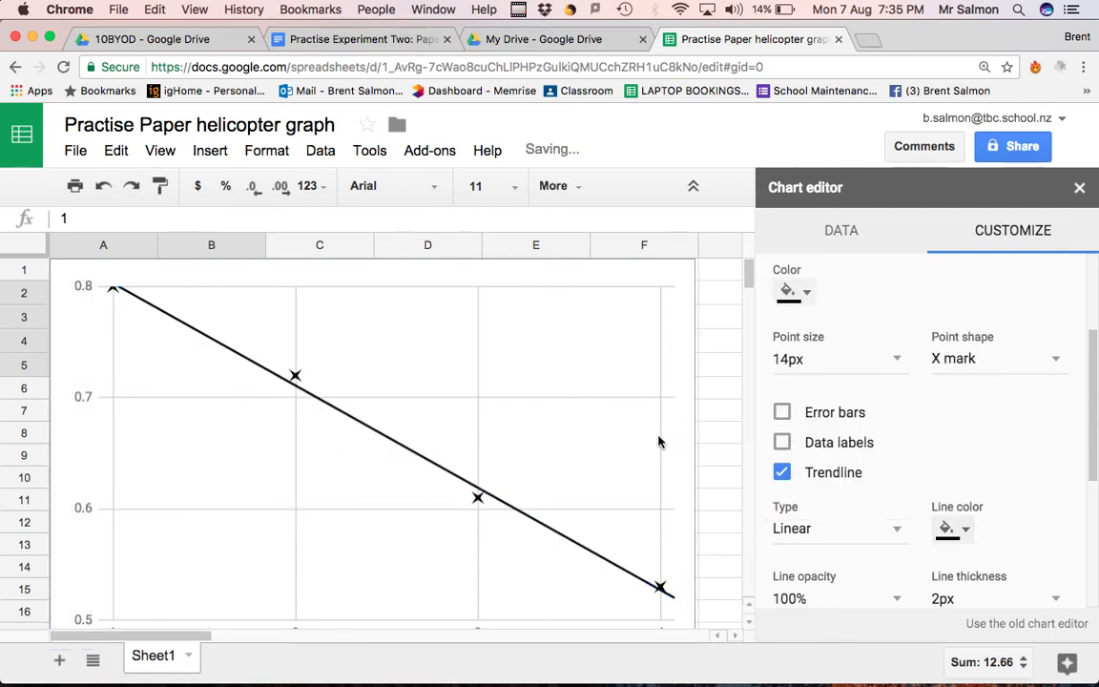
Label the trendline with its equation using the Use Equation option, and check the chart
scroll(959, 422, "down", 2)
scroll(959, 422, "down", 3)
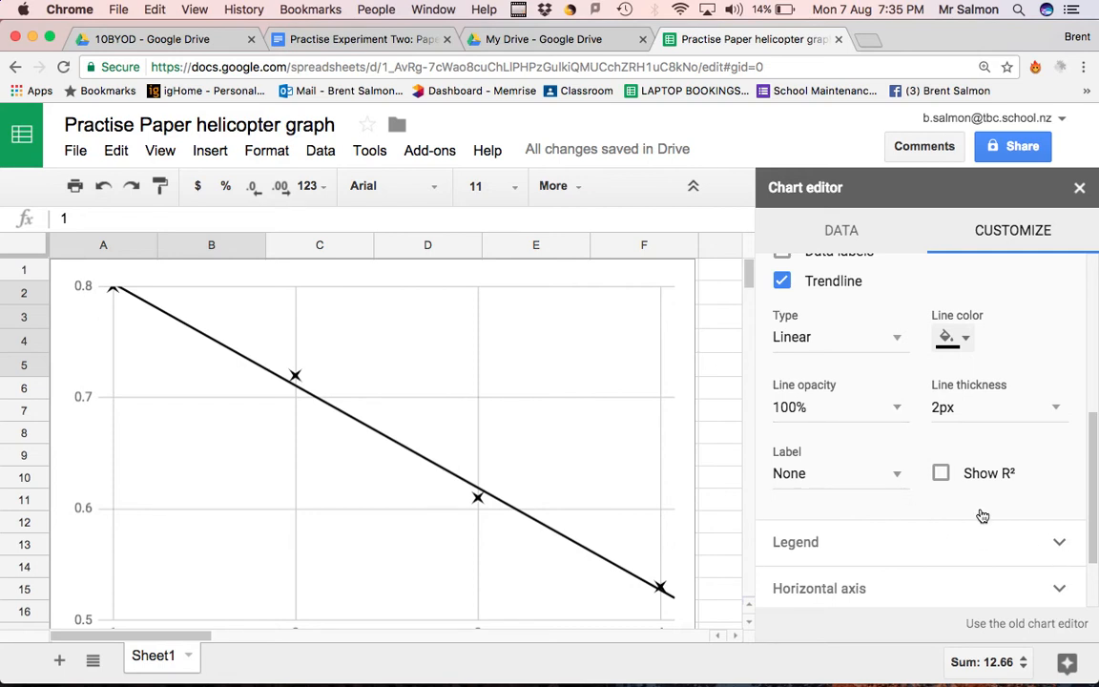
left_click(837, 471)
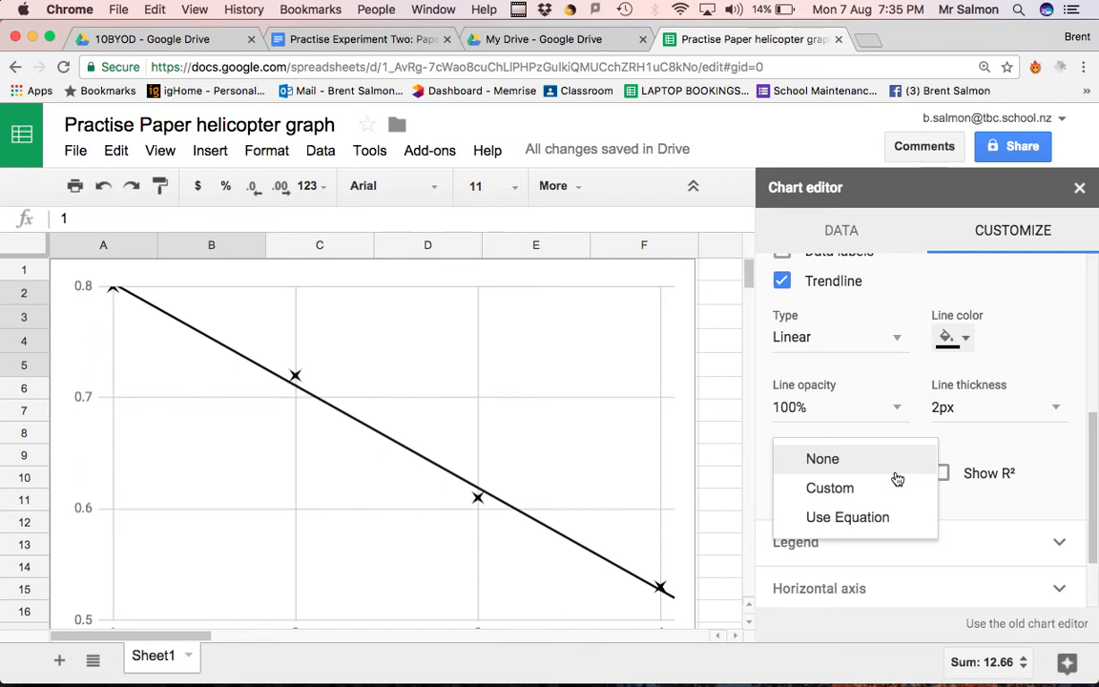
left_click(857, 517)
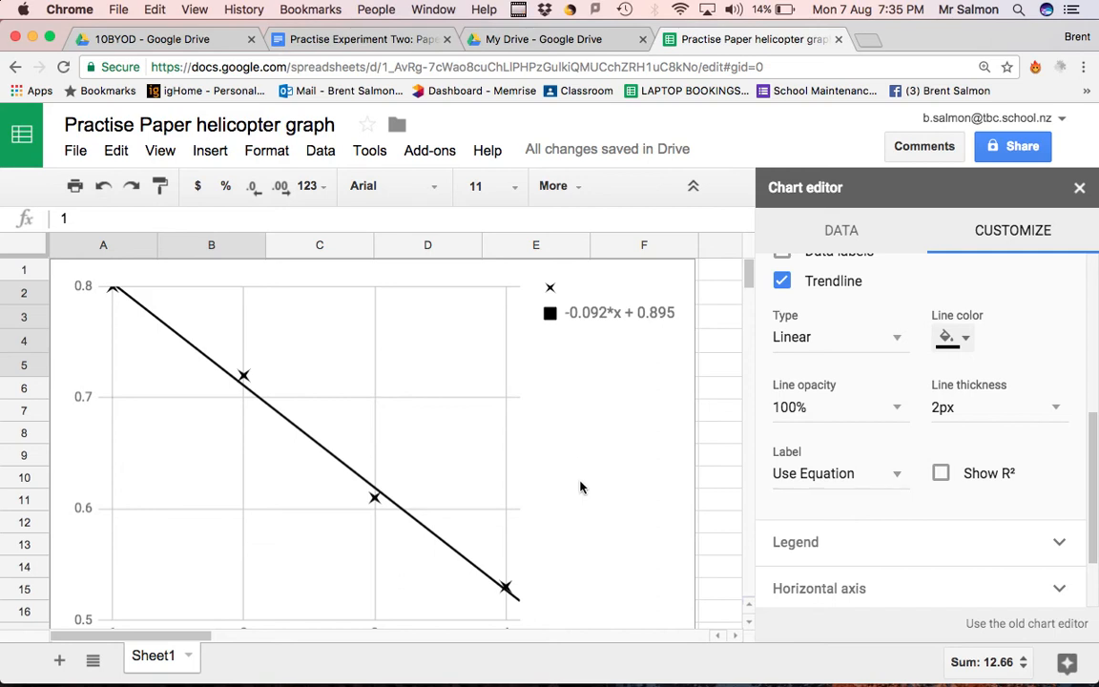
scroll(568, 527, "down", 2)
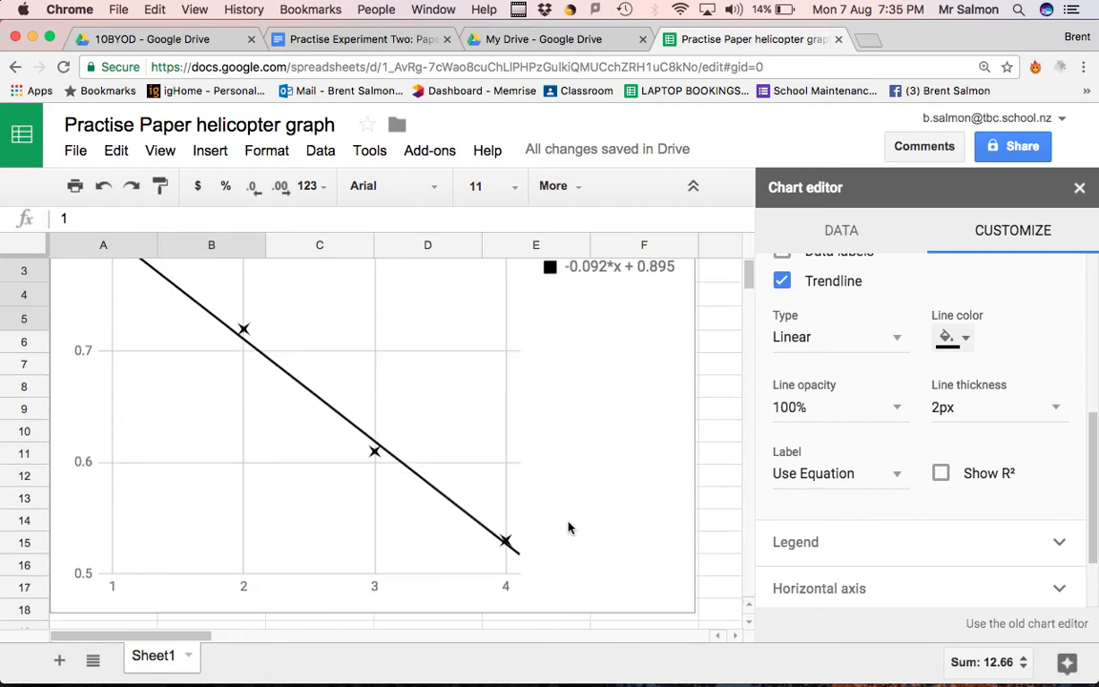
scroll(568, 528, "up", 1)
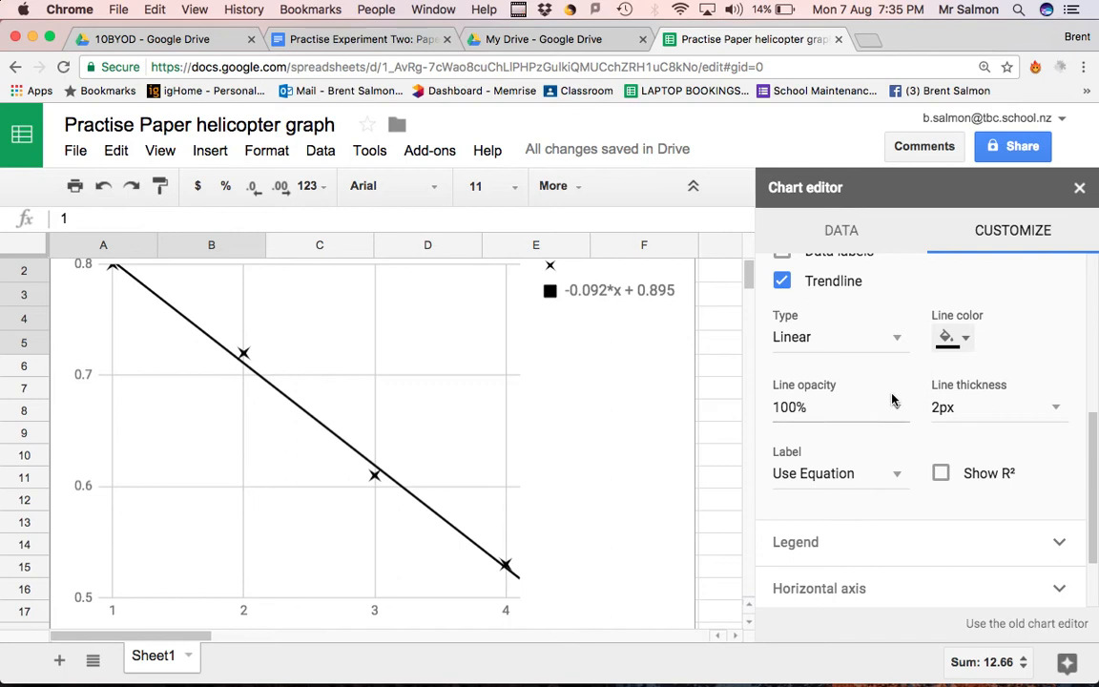
Set the chart title to "Time taken for paper helicopter to fall as the number of paper clips in increased"
scroll(932, 434, "up", 2)
scroll(929, 434, "up", 6)
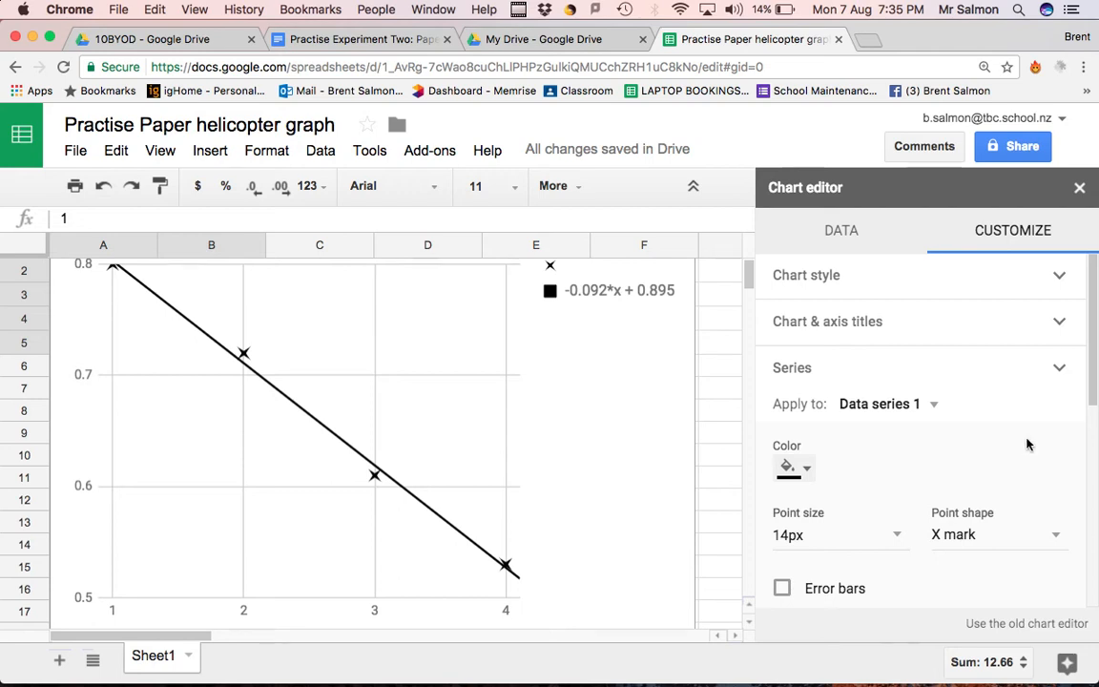
left_click(1060, 324)
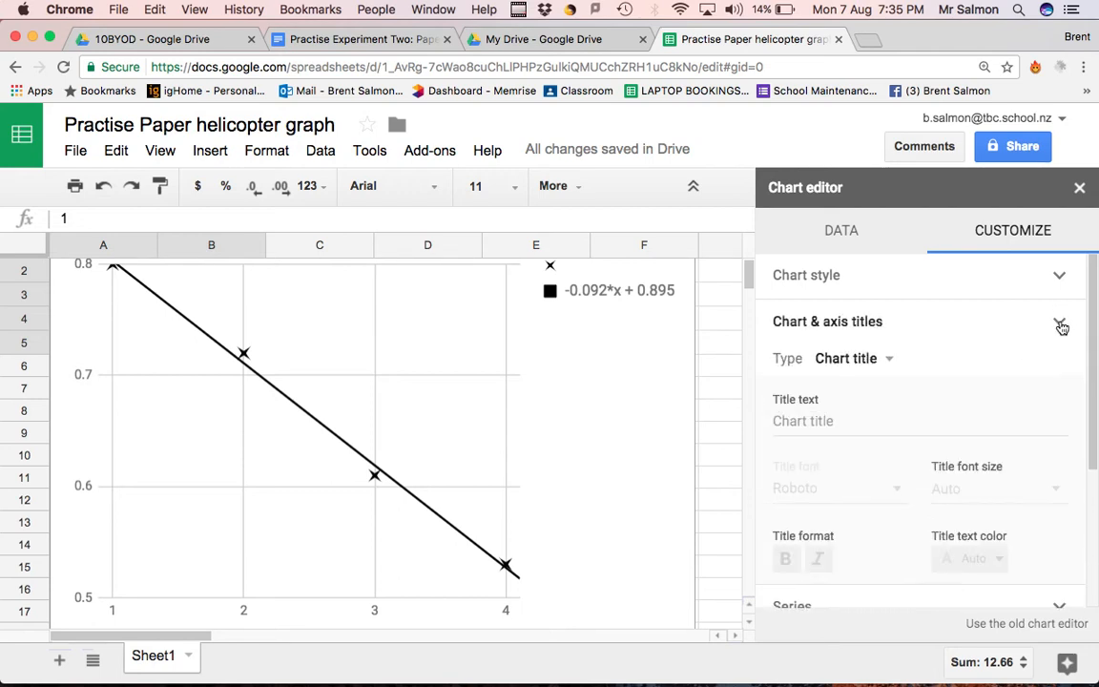
left_click(866, 361)
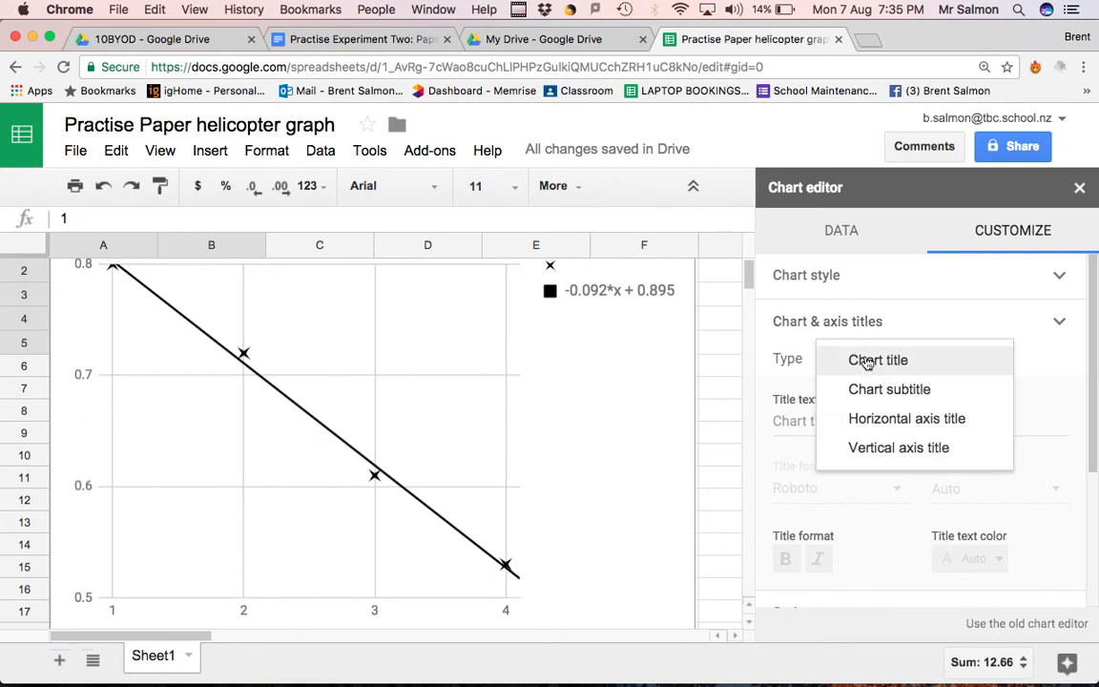
left_click(873, 359)
left_click(829, 420)
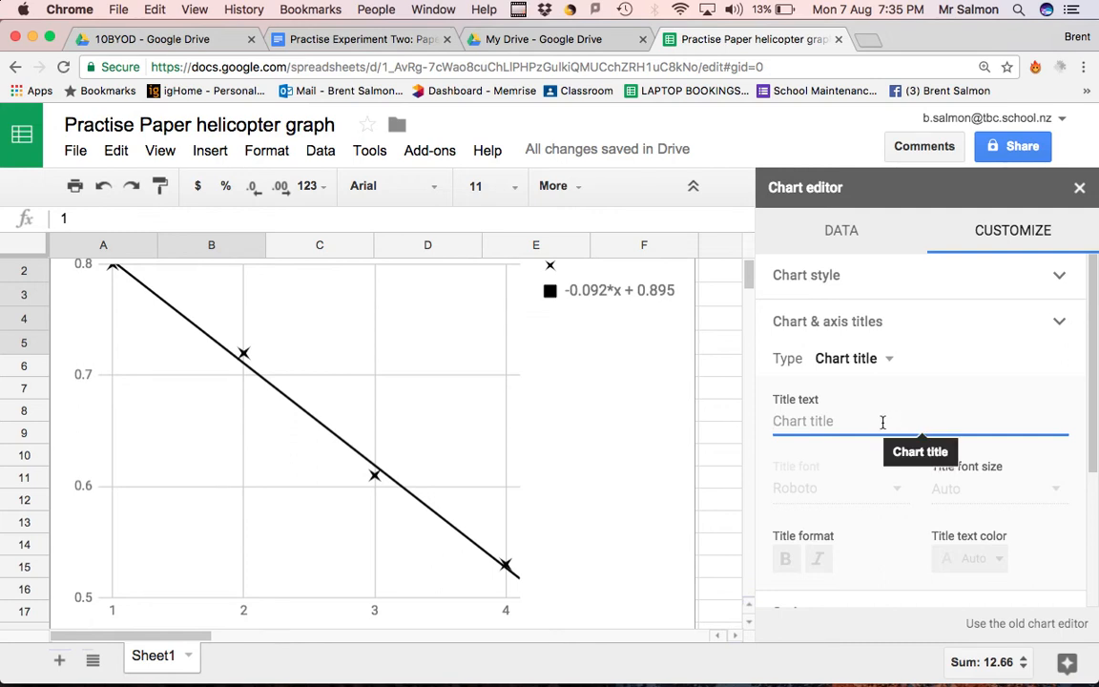
left_click(819, 419)
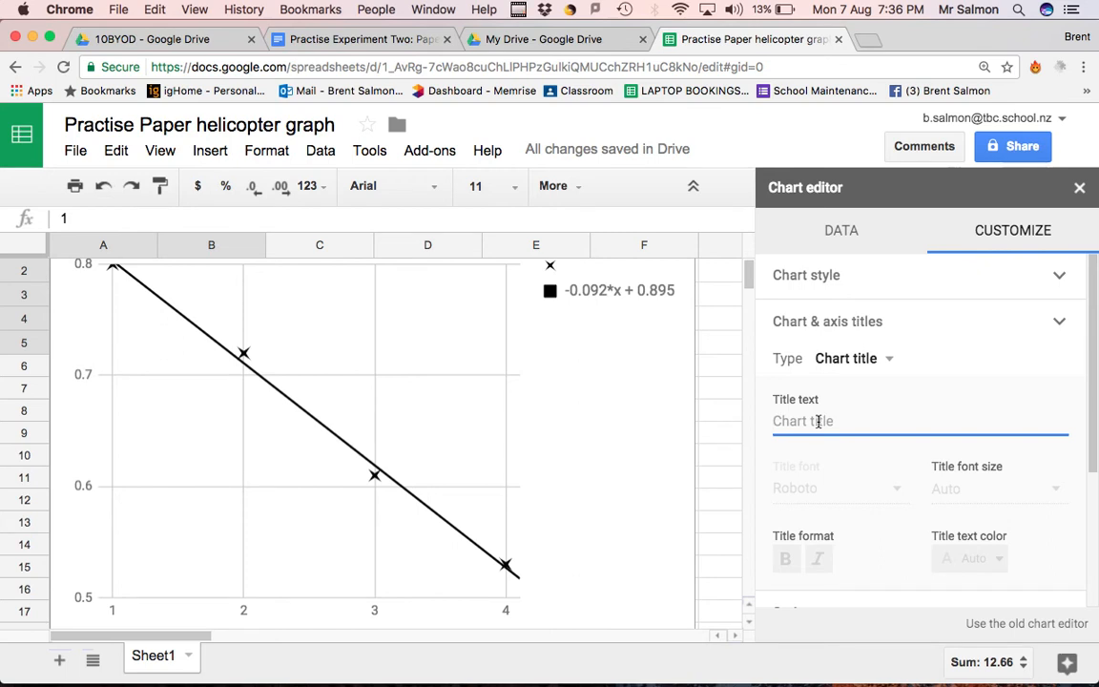
type("Time taken f")
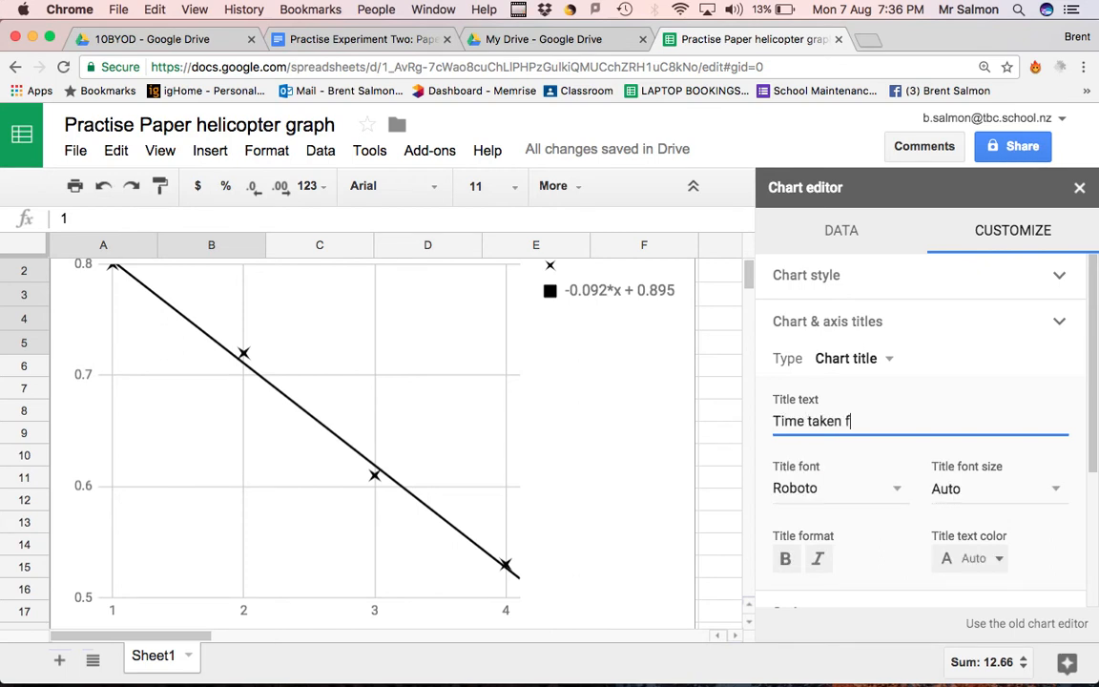
type("or paper helicopter to ")
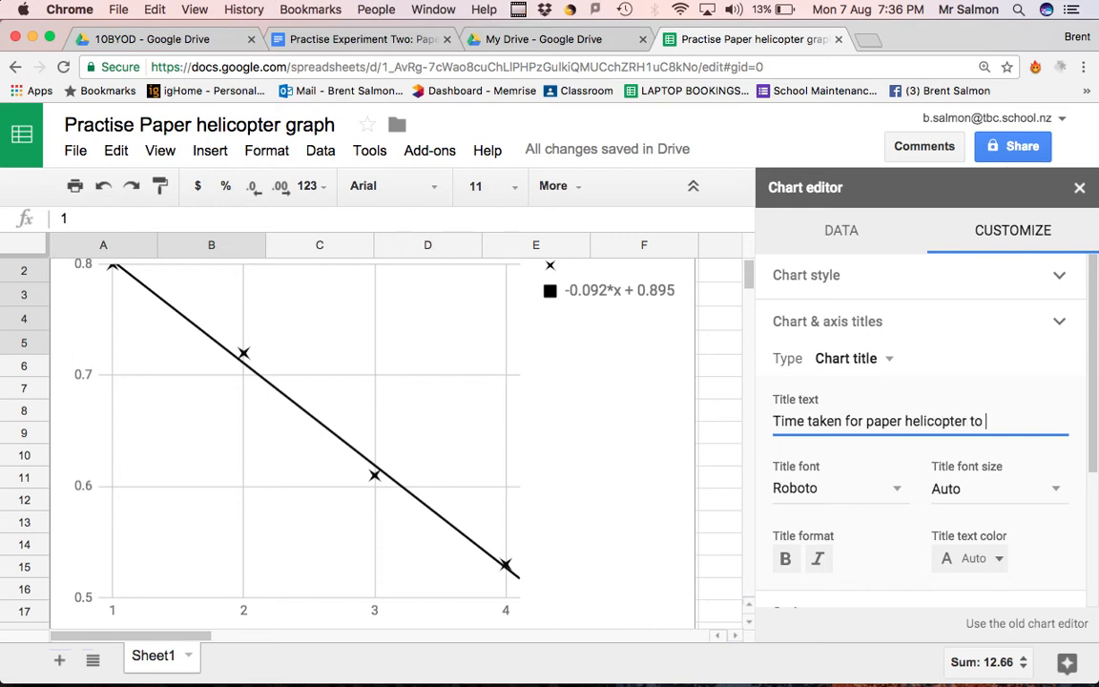
type("fall as the number of paper")
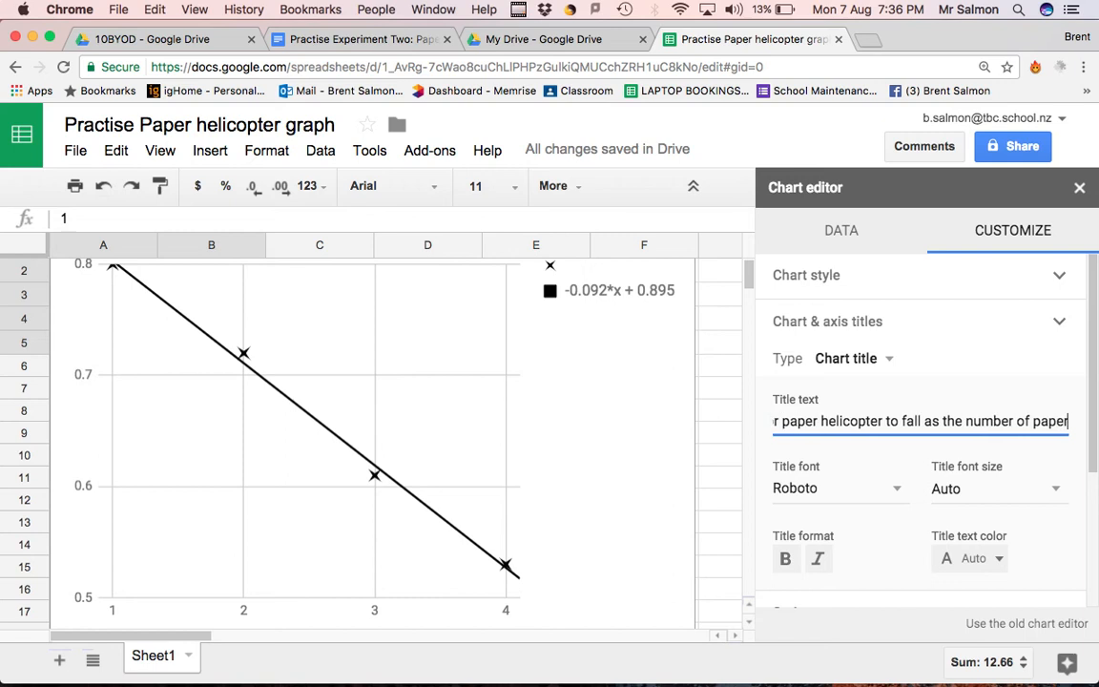
type(" clips in in")
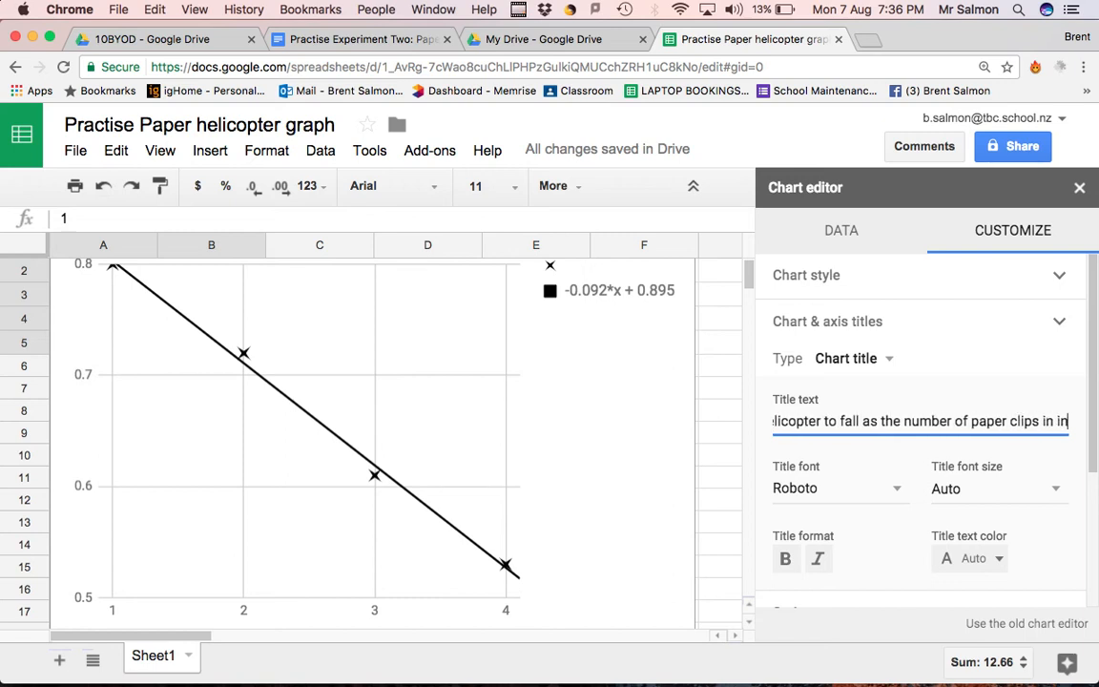
type("crease")
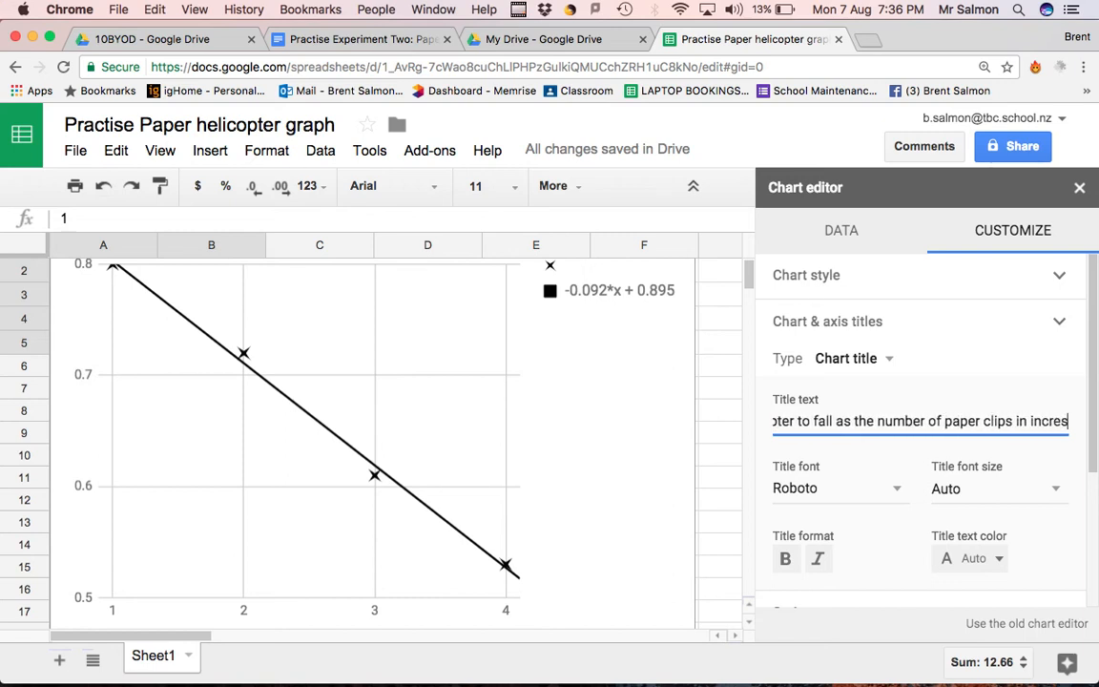
type("d")
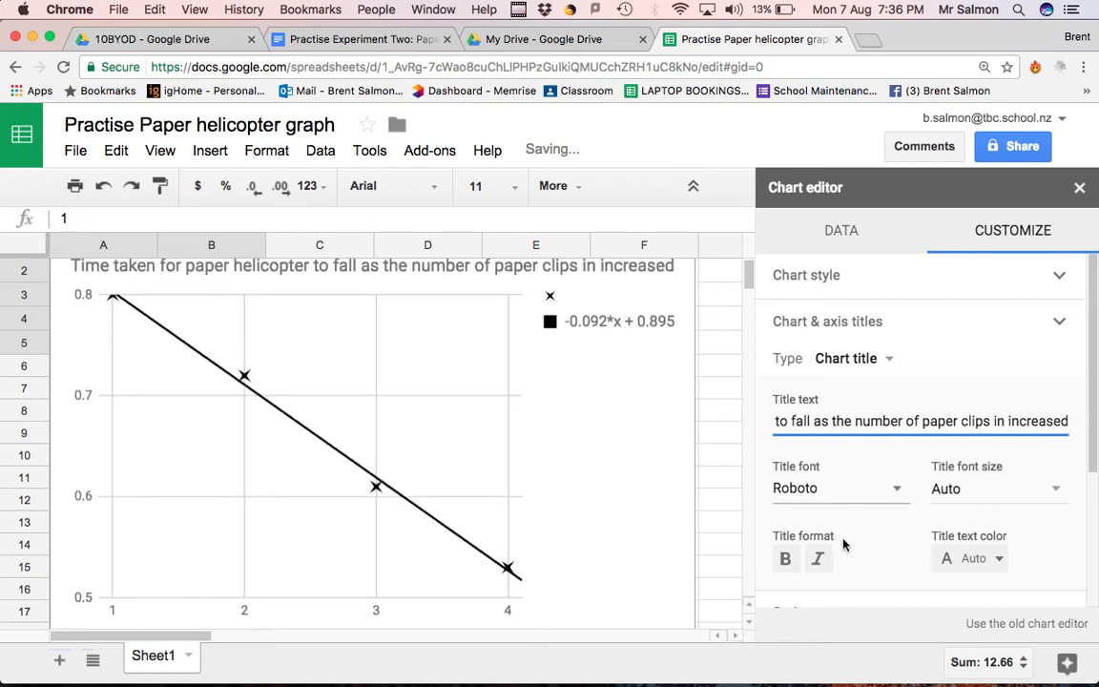
scroll(843, 545, "down", 1)
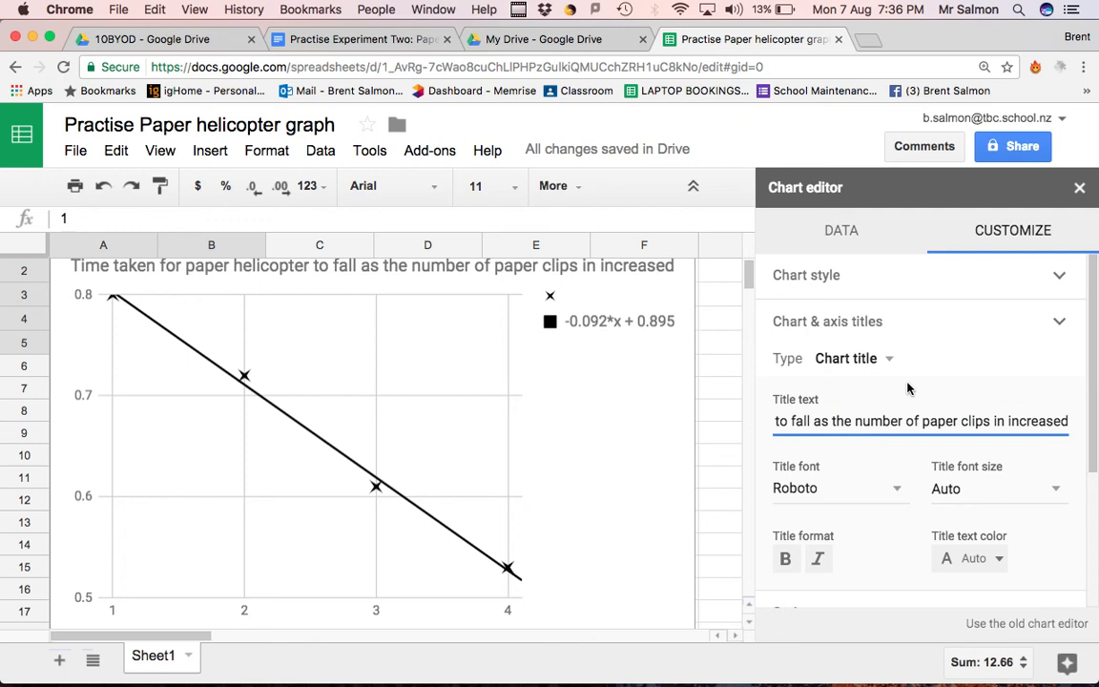
Set the chart's horizontal axis title to "Number of paper clips"
scroll(878, 570, "down", 2)
scroll(883, 570, "up", 2)
left_click(870, 321)
left_click(871, 321)
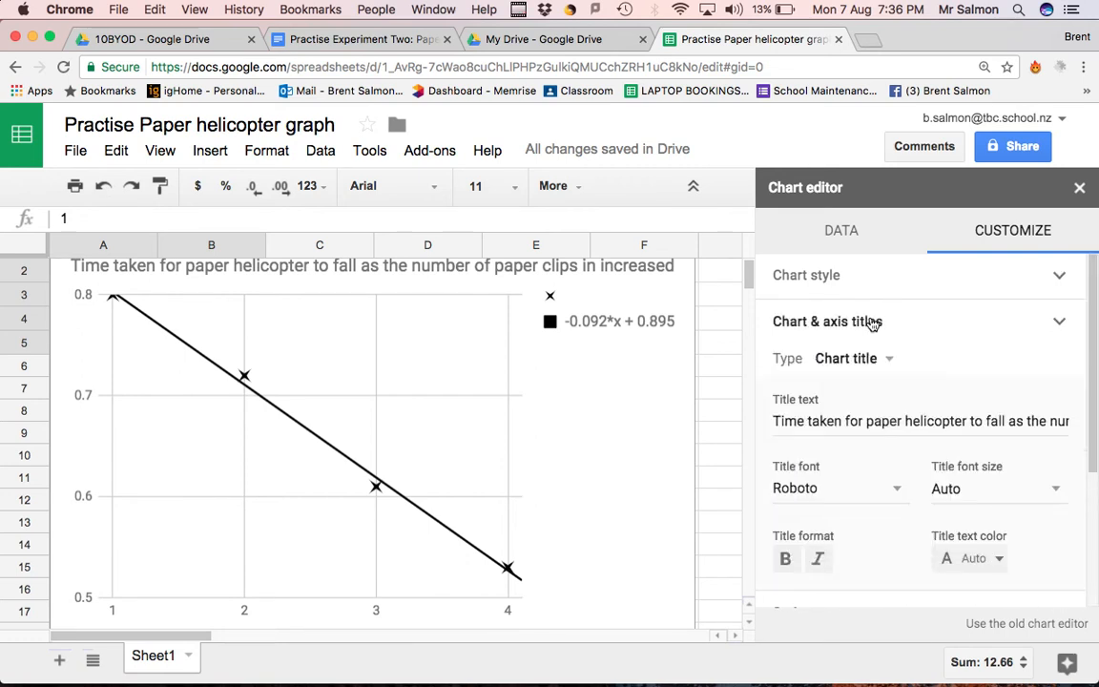
left_click(857, 360)
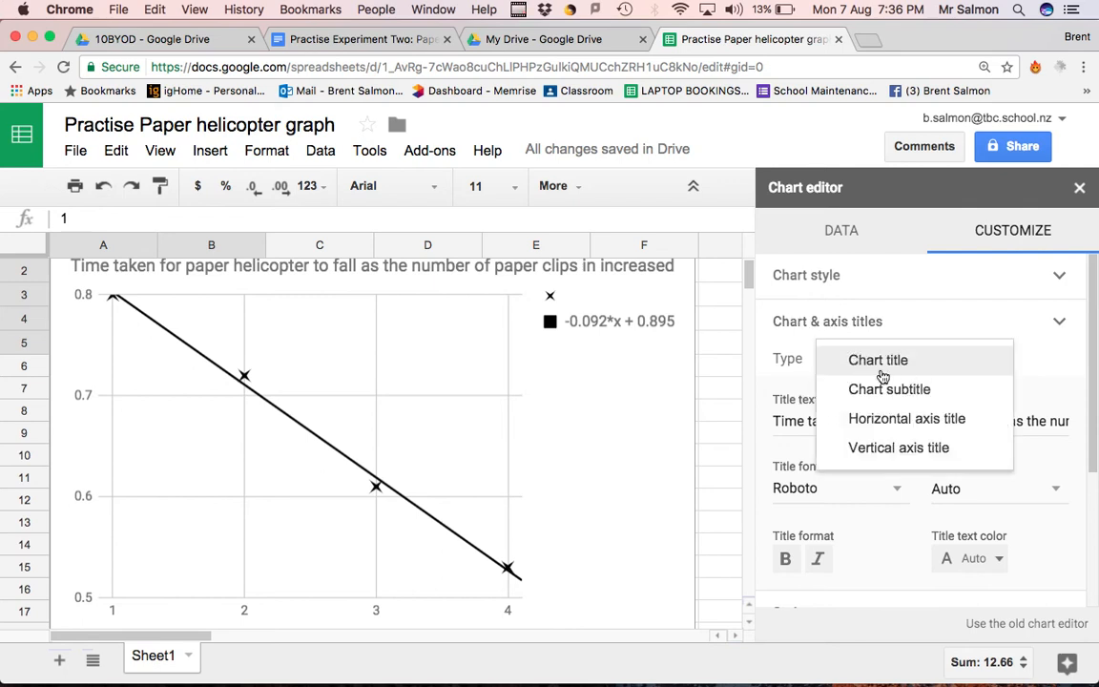
left_click(887, 420)
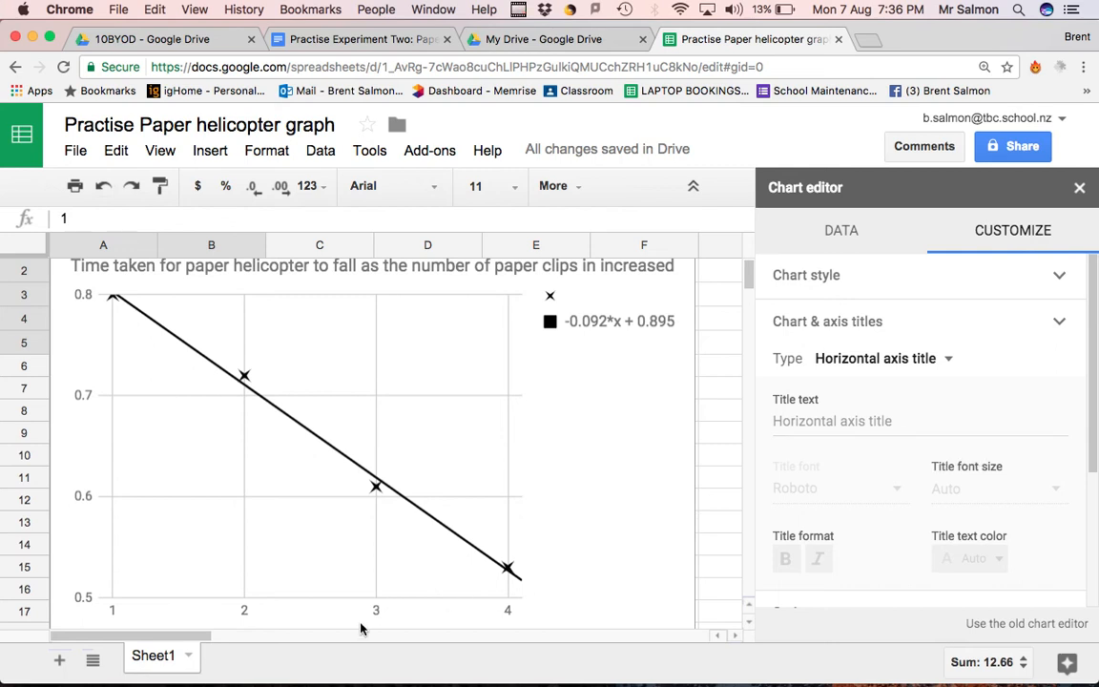
left_click(883, 426)
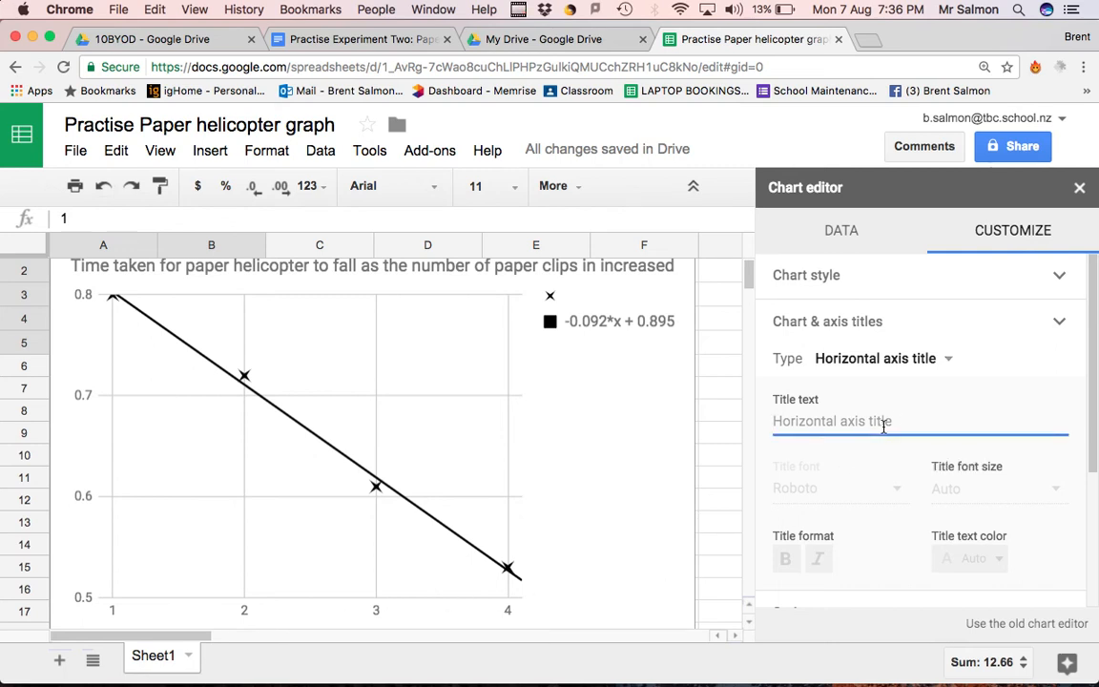
type("Number of paper clips")
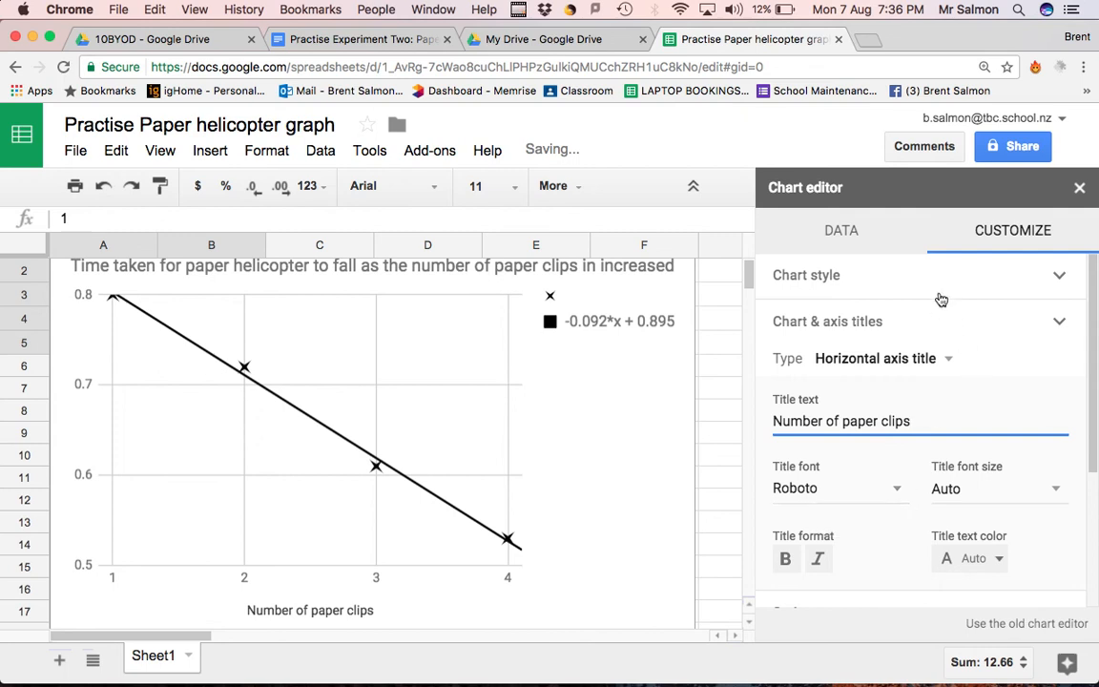
Set the vertical axis title to "Time taken for paper helicopter to fall/s" and close the chart editor
left_click(887, 364)
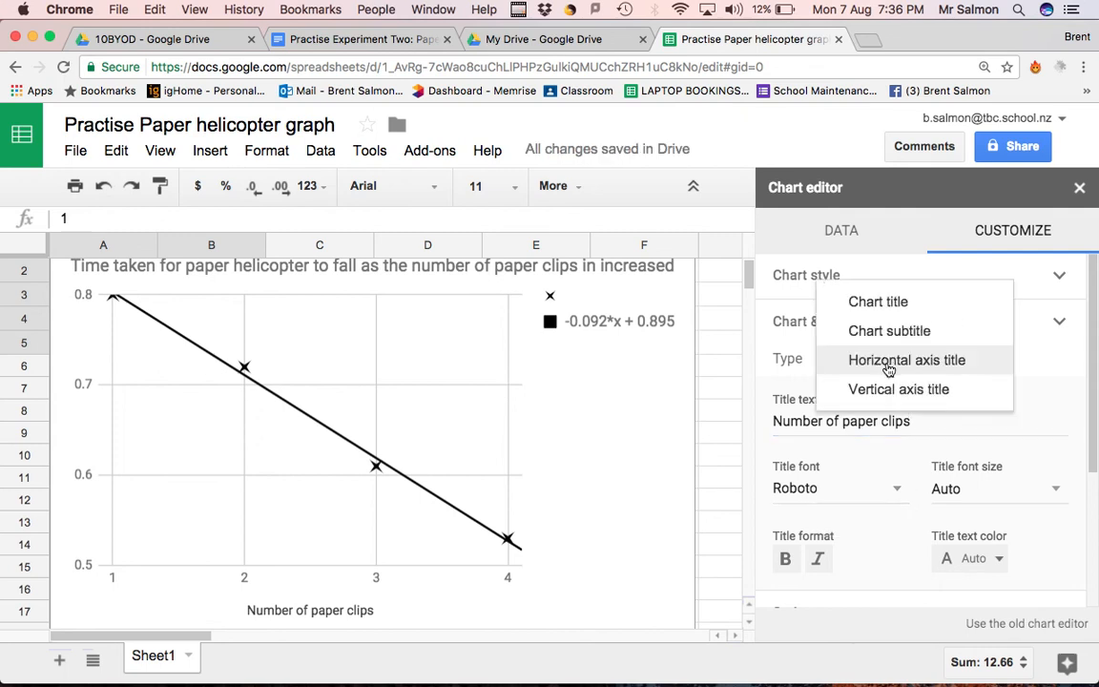
left_click(898, 389)
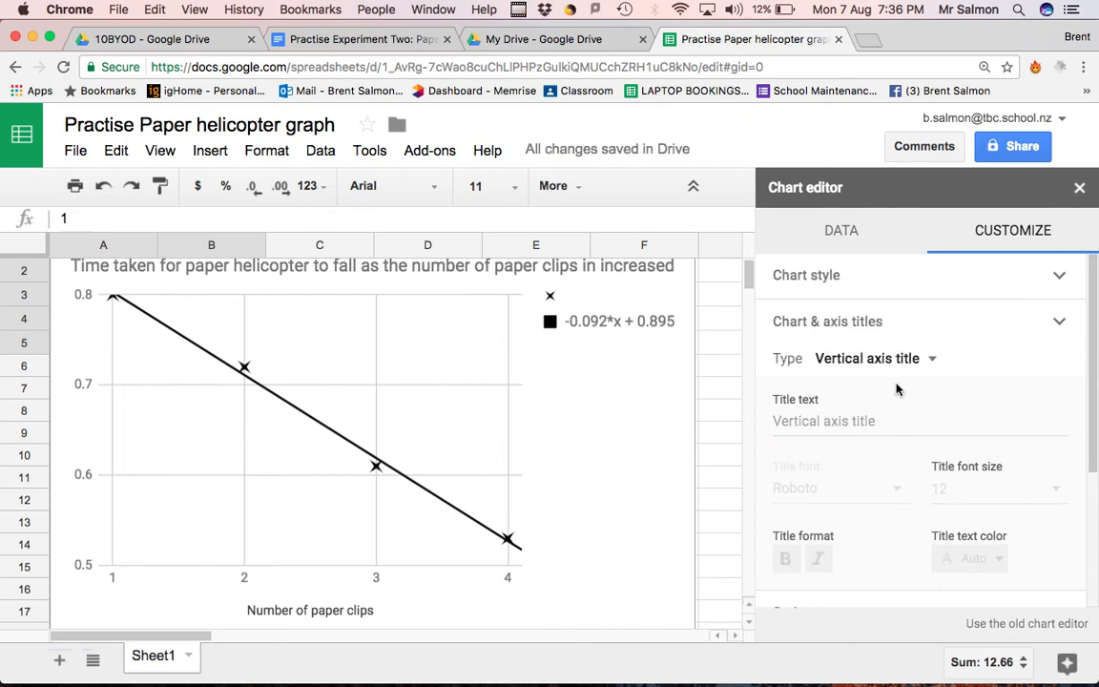
left_click(851, 420)
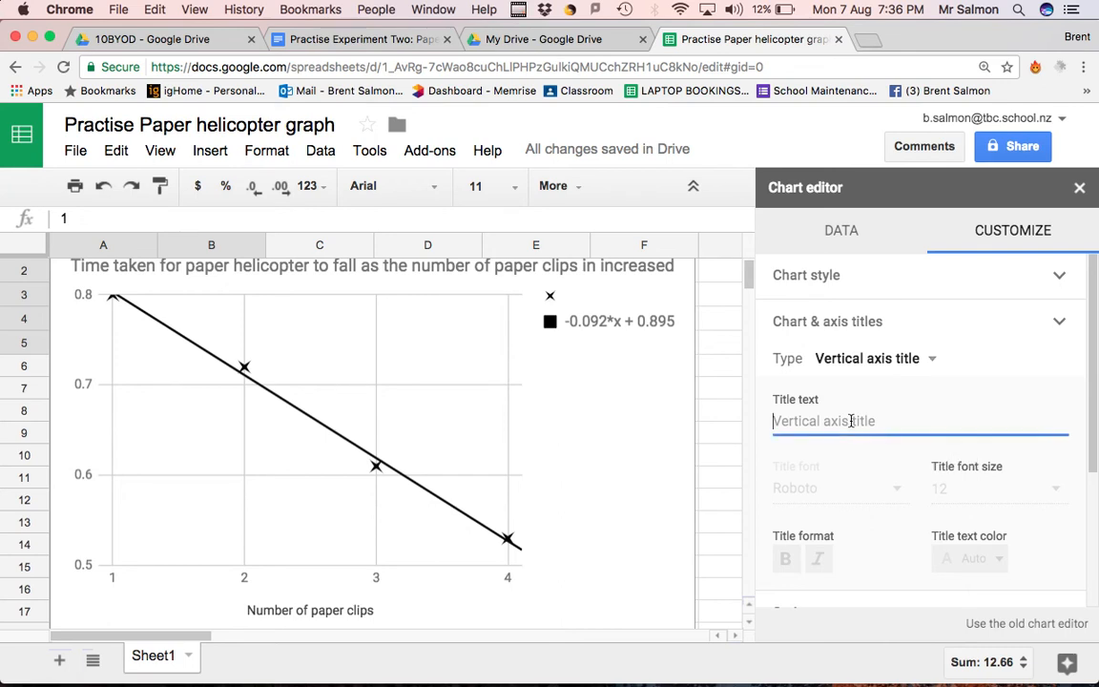
type("Time tak")
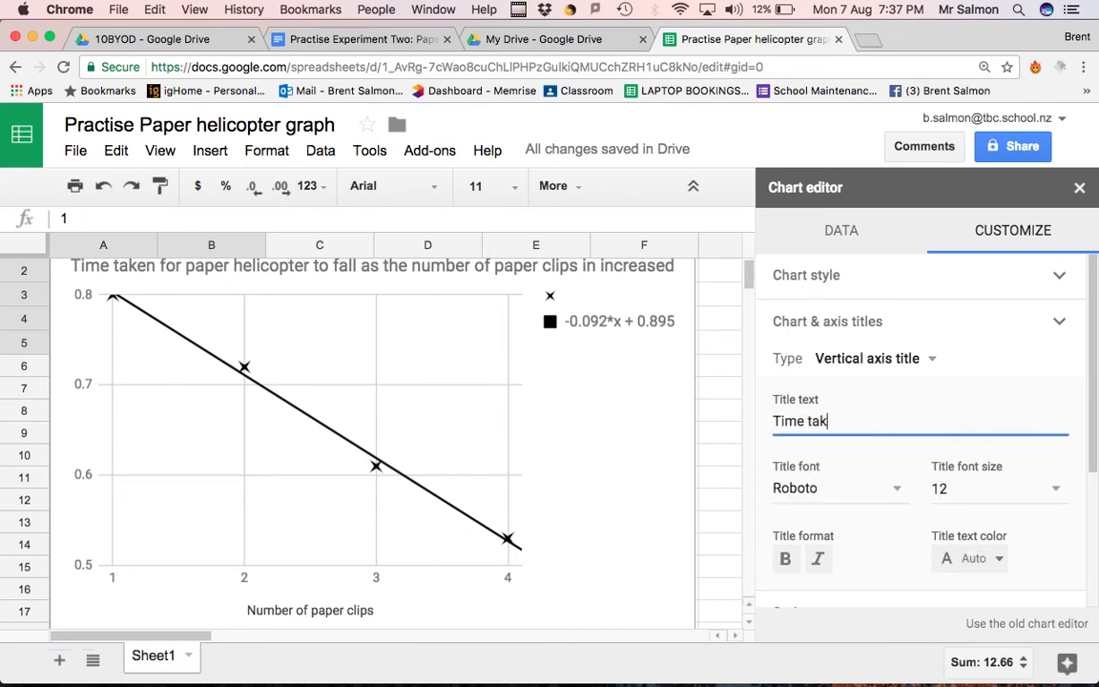
type("en for paper ")
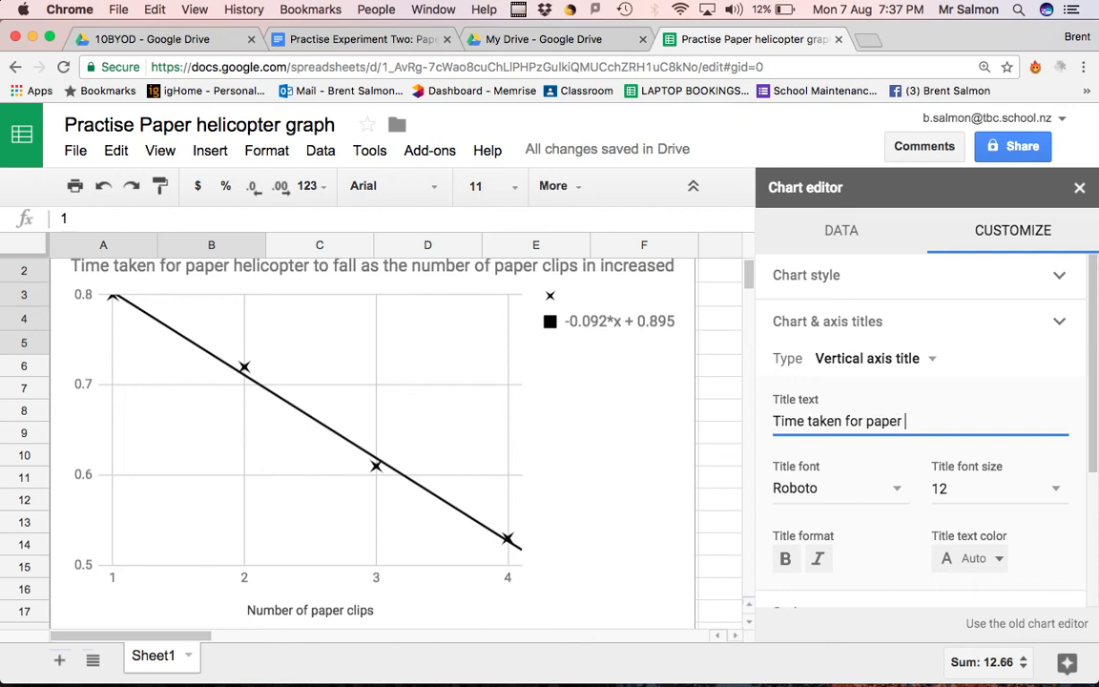
type("helicopter to fal")
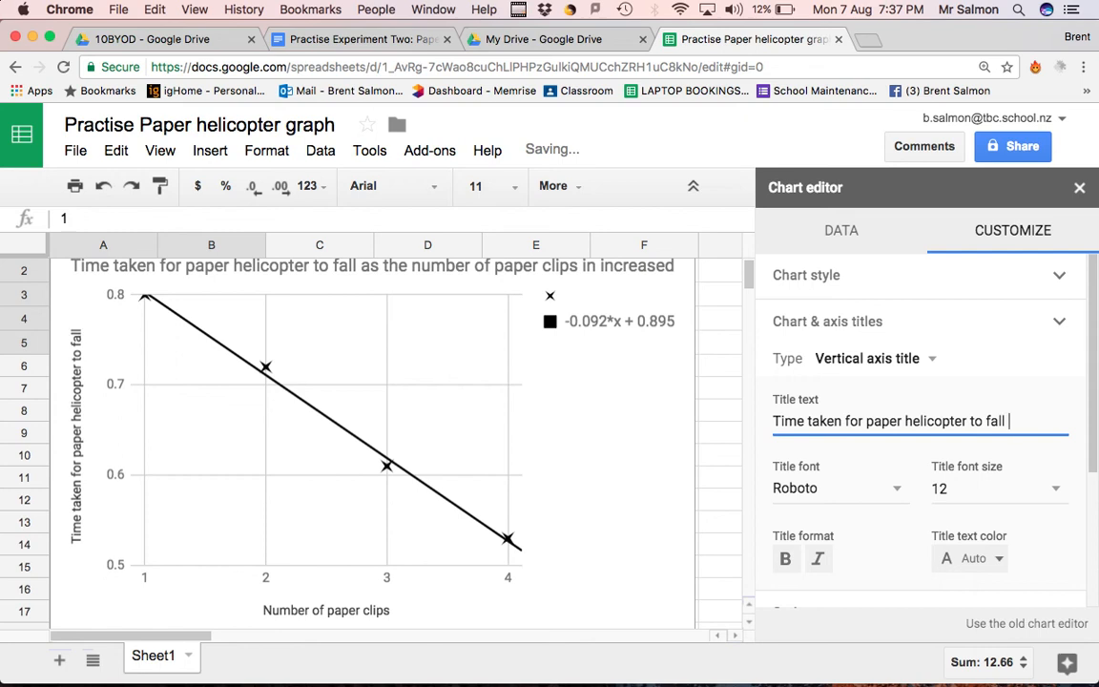
type("l ")
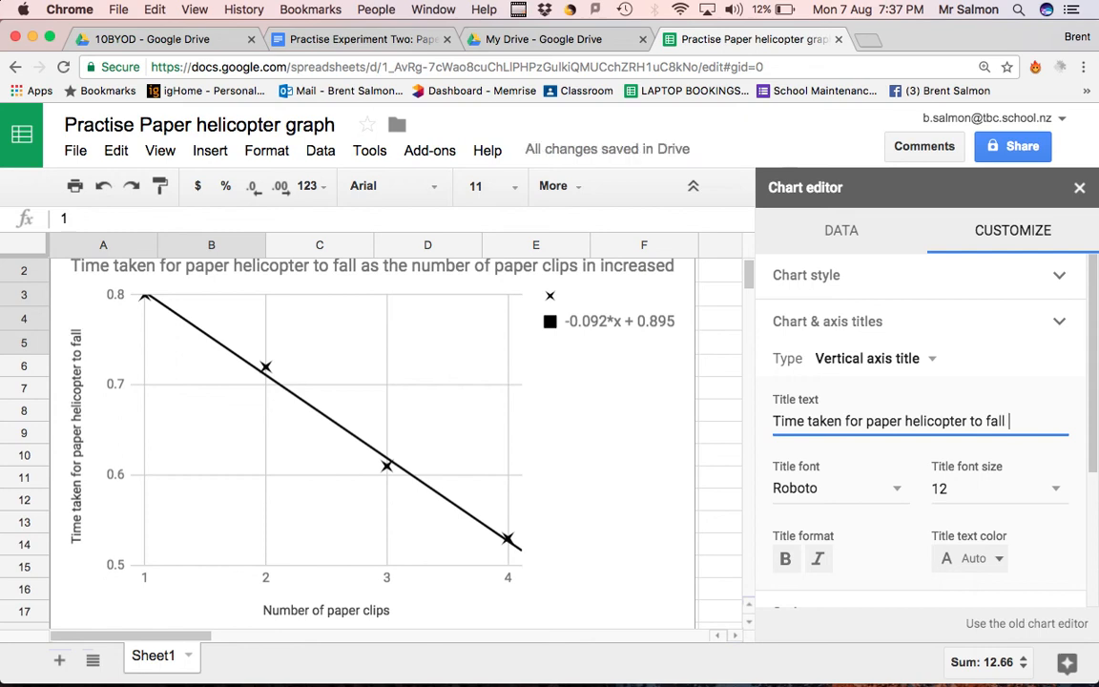
type("/s")
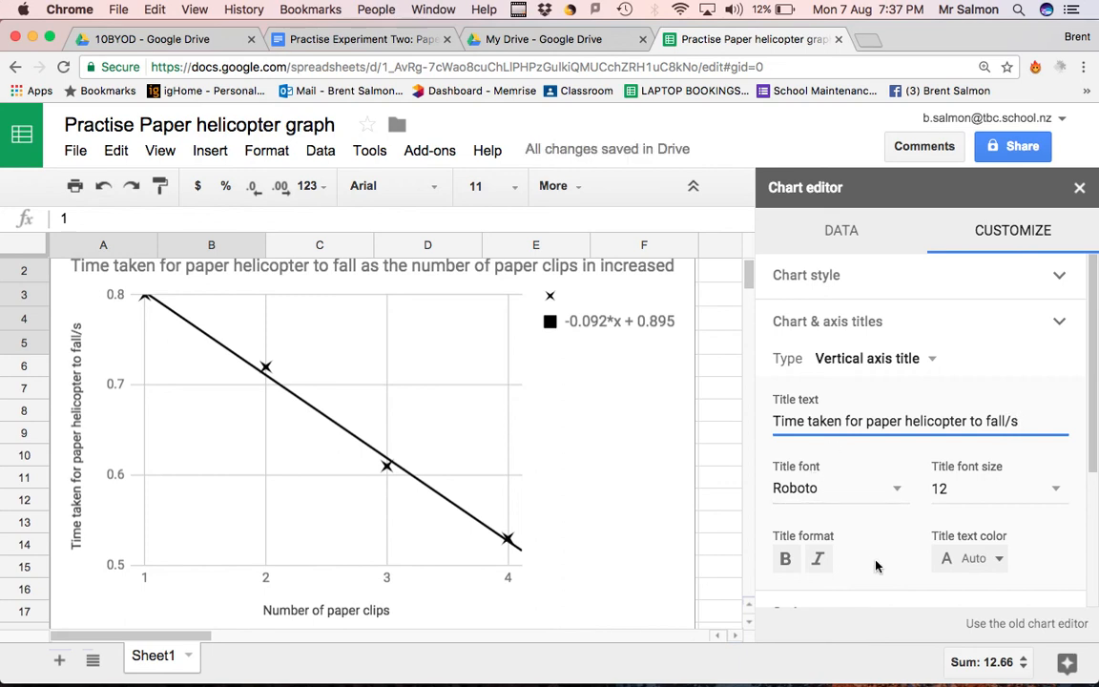
left_click(635, 482)
scroll(635, 483, "down", 1)
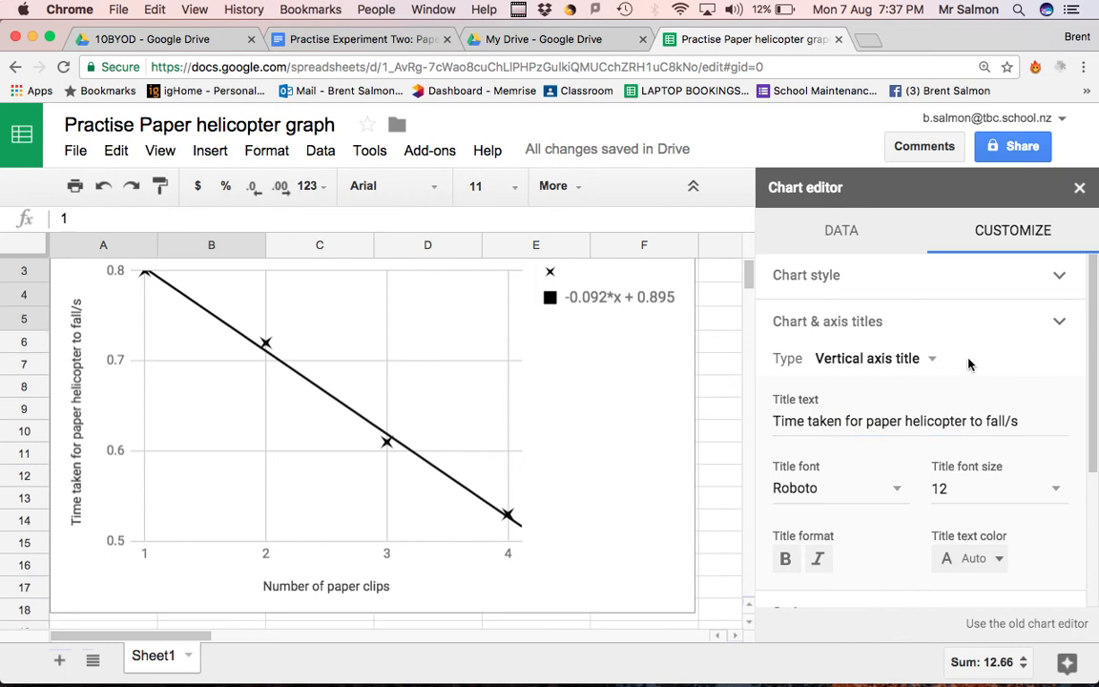
left_click(1079, 190)
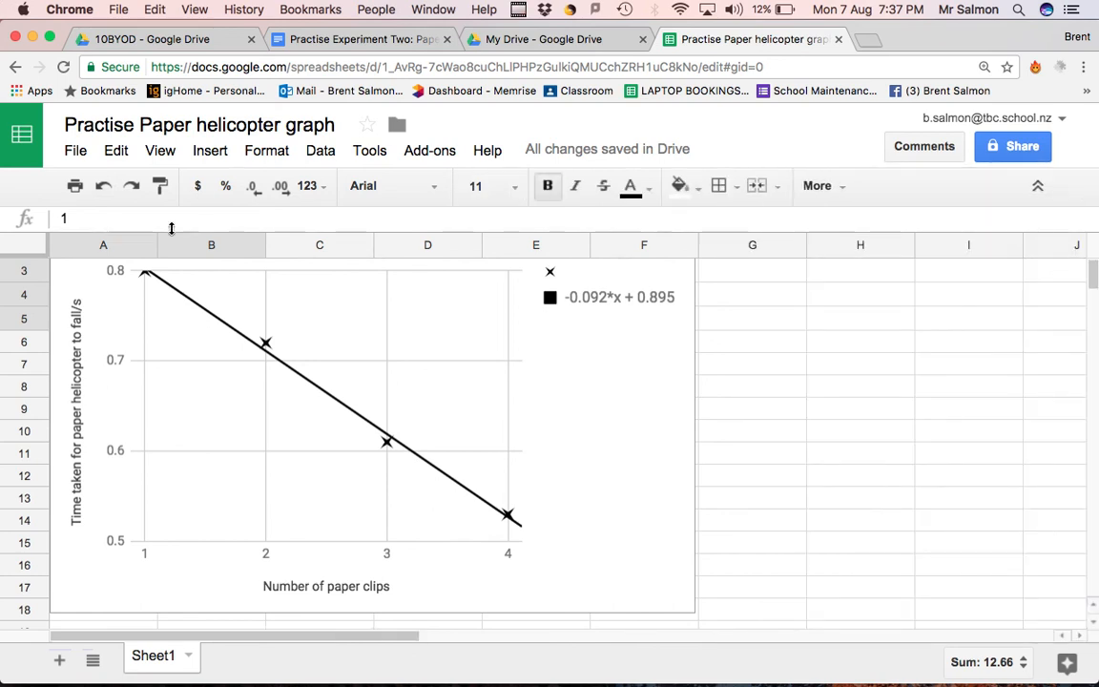
Switch to the "Practise Experiment Two: Paper helicopters" document and add two new lines after the "Graph:" label
left_click(410, 43)
scroll(556, 498, "down", 2)
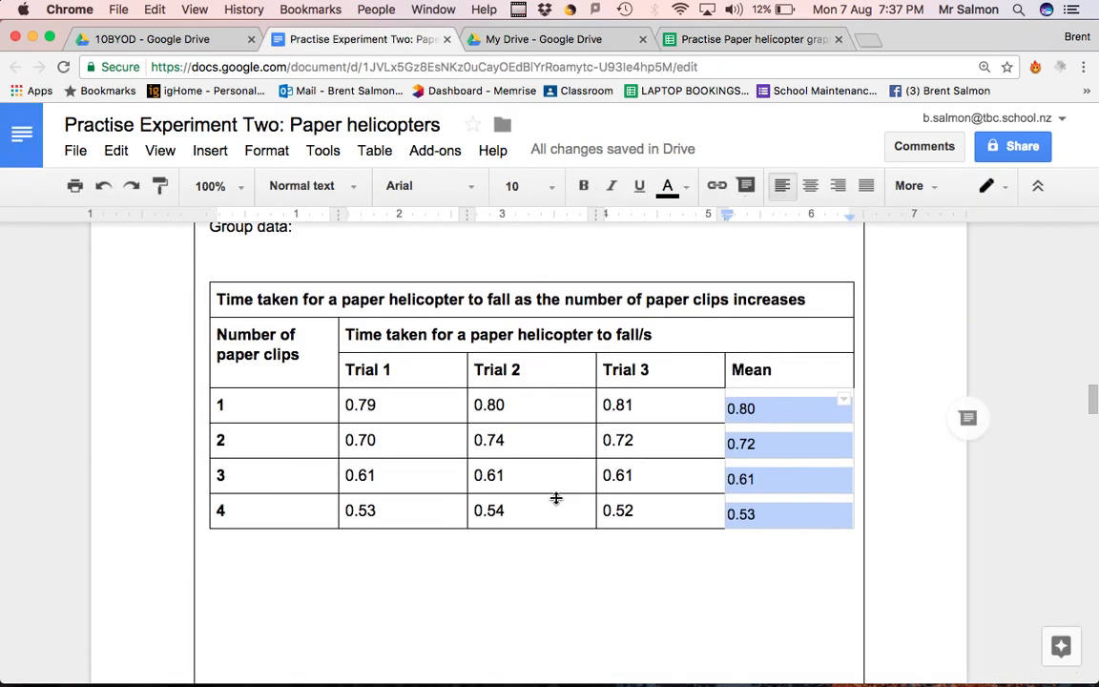
left_click(431, 583)
scroll(433, 584, "down", 5)
scroll(433, 584, "down", 4)
scroll(339, 569, "down", 4)
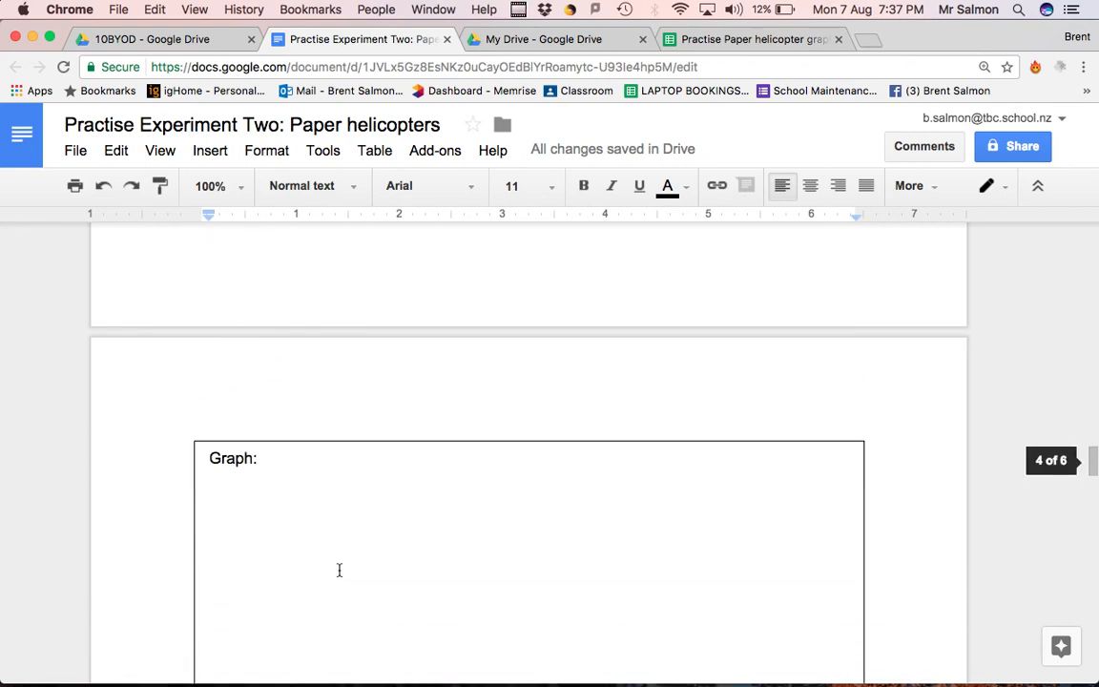
scroll(331, 527, "down", 3)
left_click(230, 265)
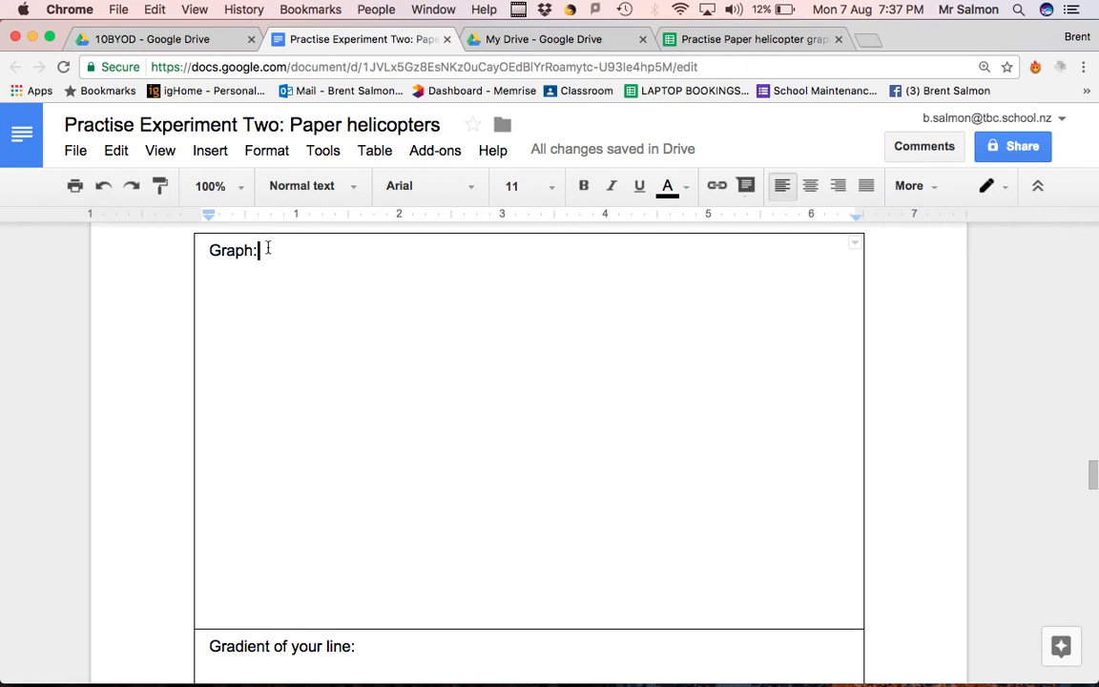
key("Return")
key("Return")
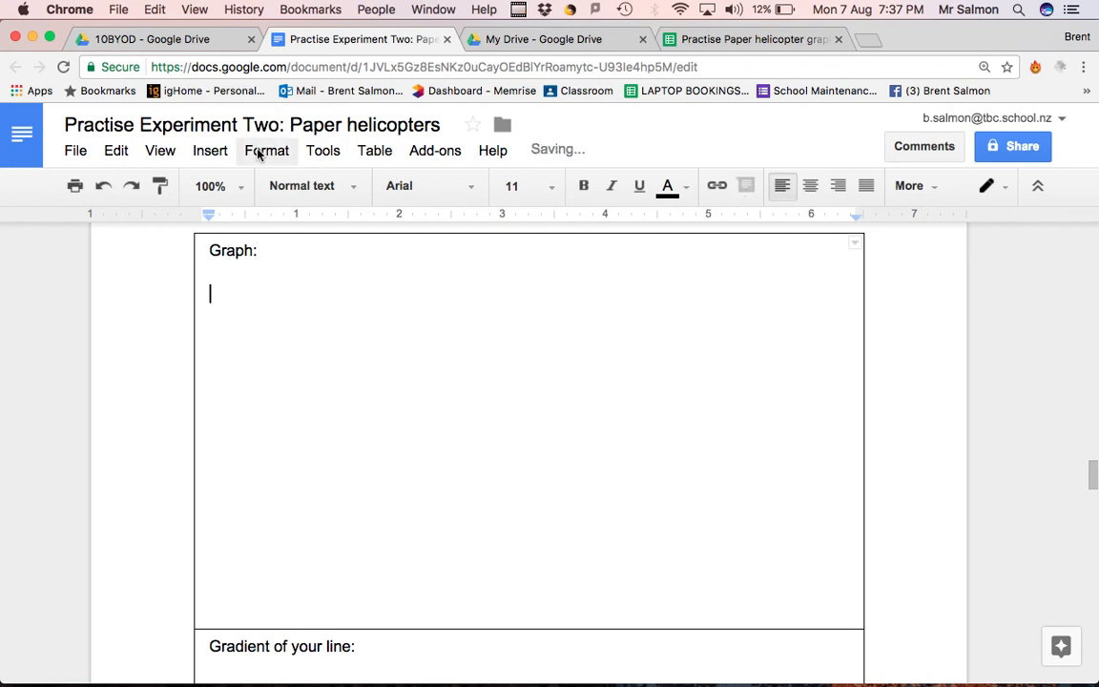
Insert the chart from the "Practise Paper helicopter graph" spreadsheet below the "Graph:" label, linked to the spreadsheet
left_click(215, 154)
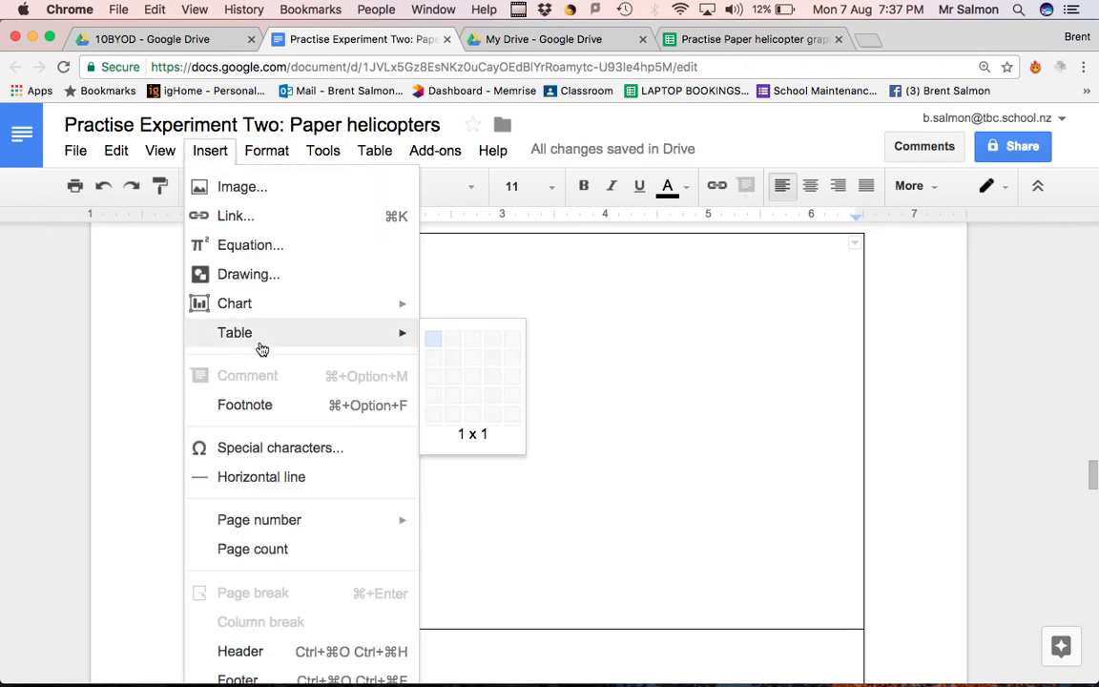
mouse_move(252, 303)
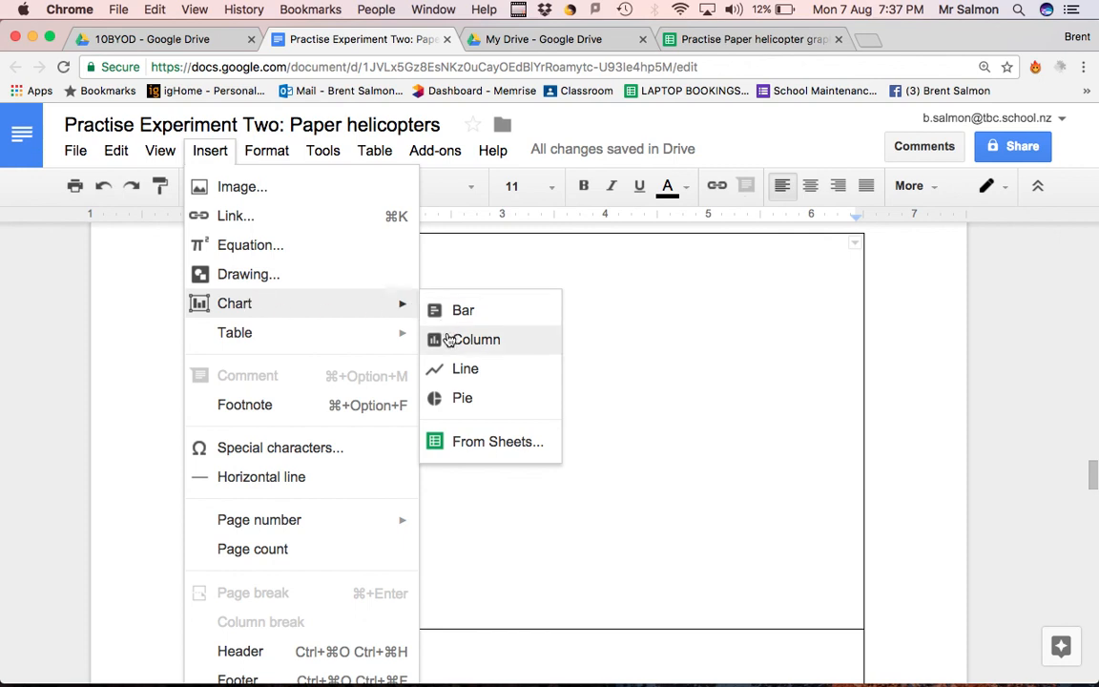
left_click(496, 442)
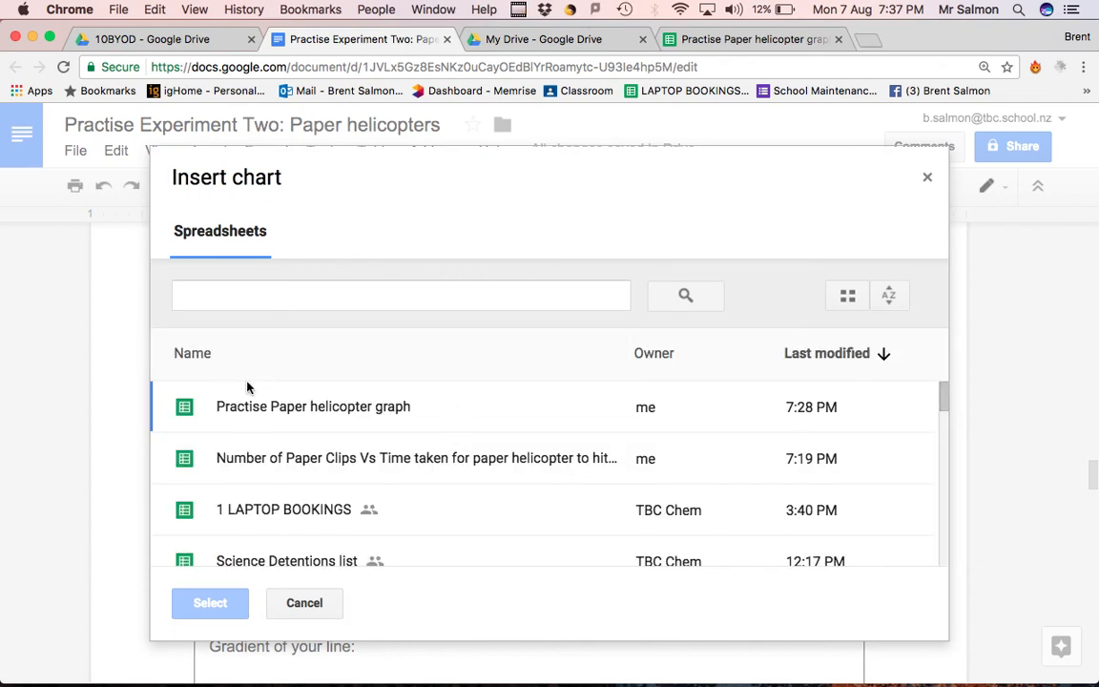
left_click(271, 412)
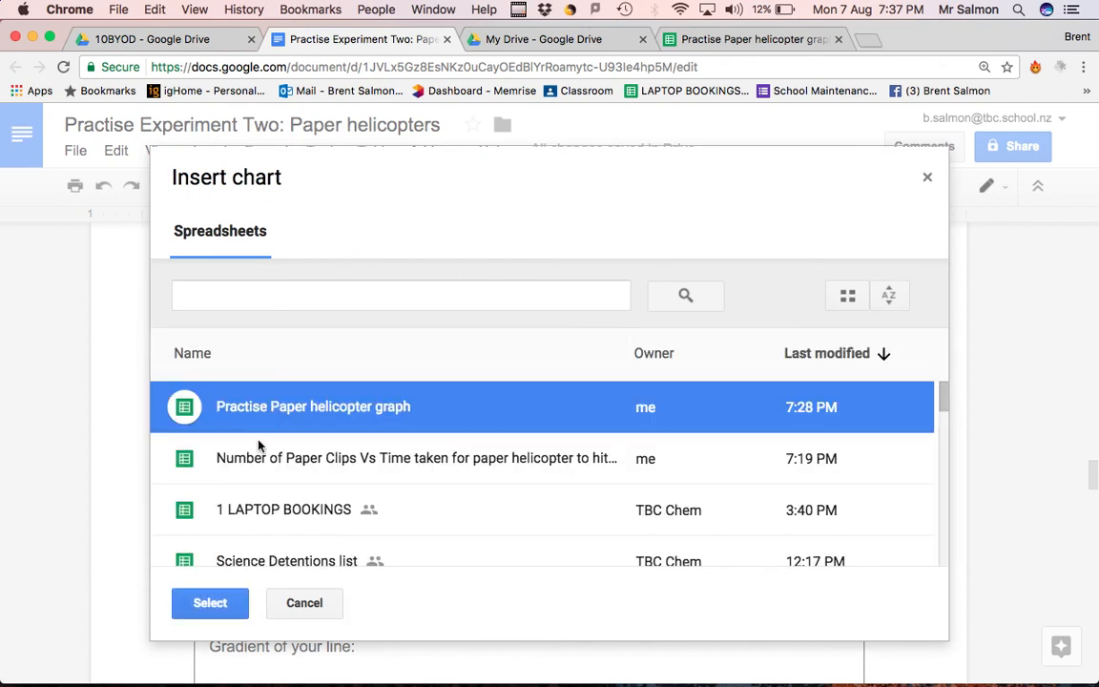
left_click(211, 604)
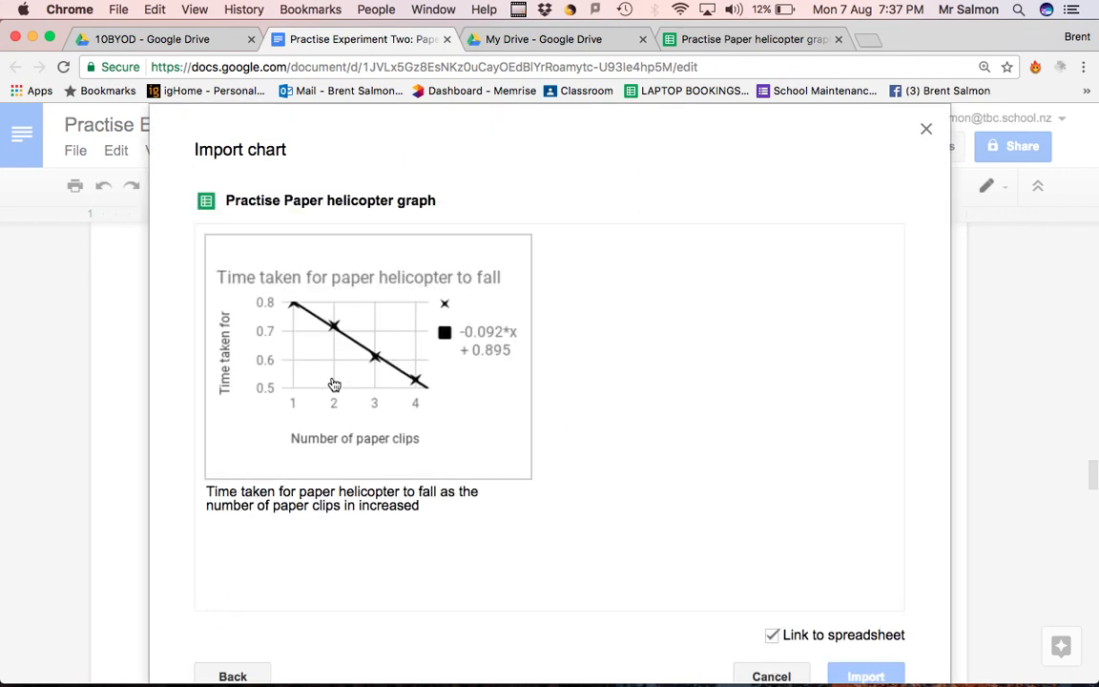
left_click(334, 385)
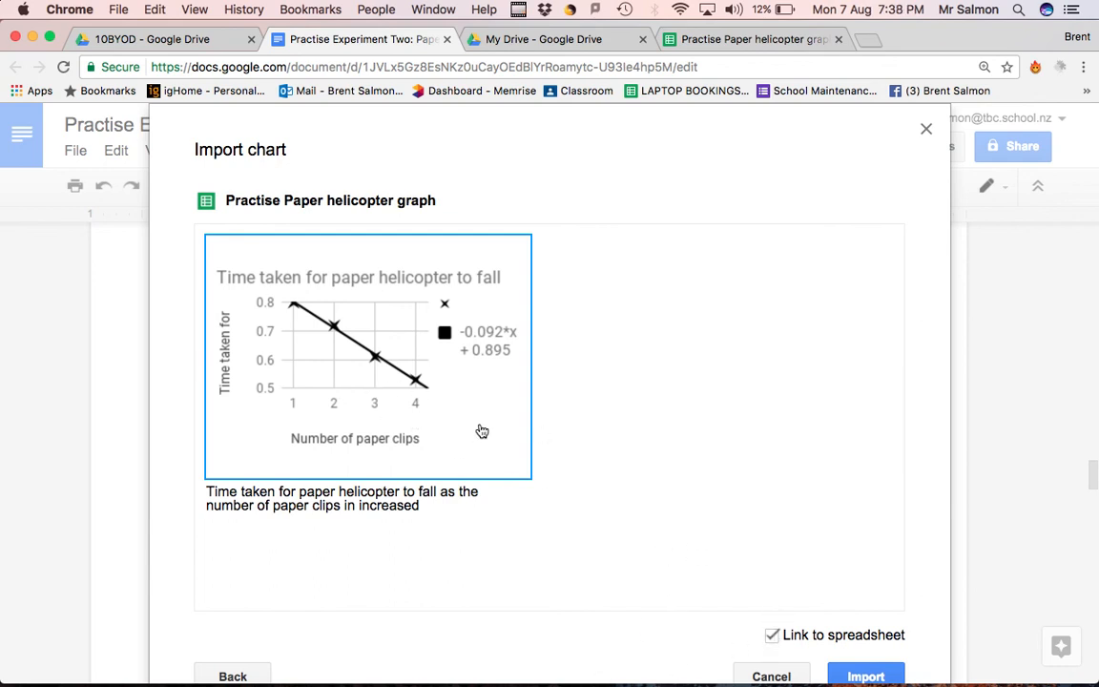
left_click(865, 676)
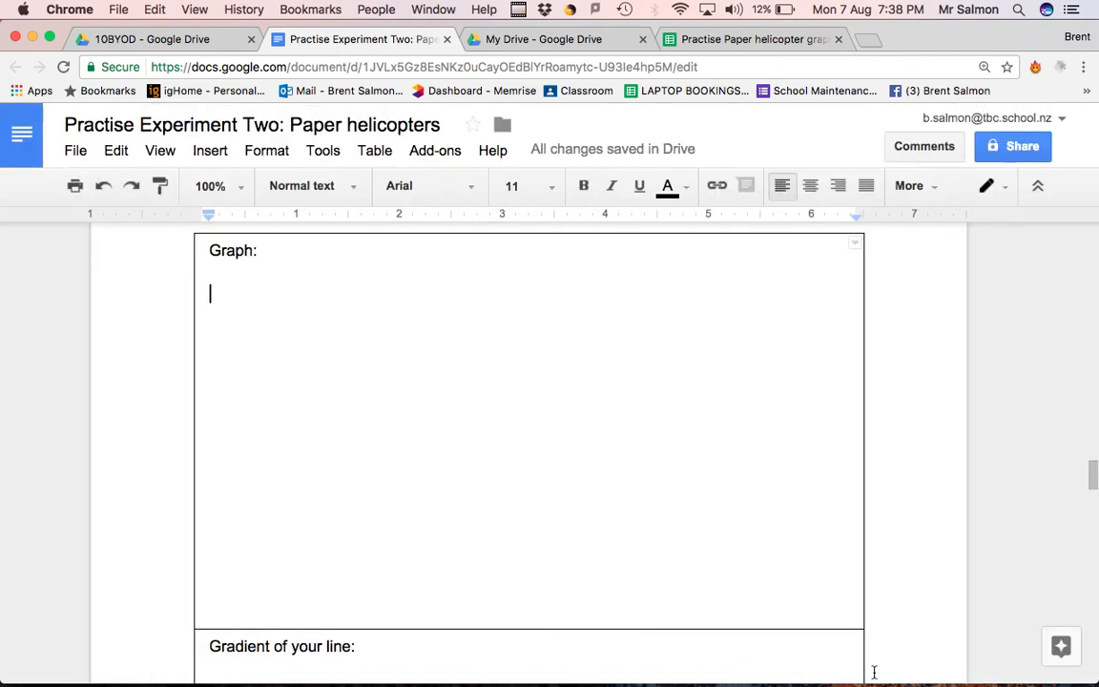